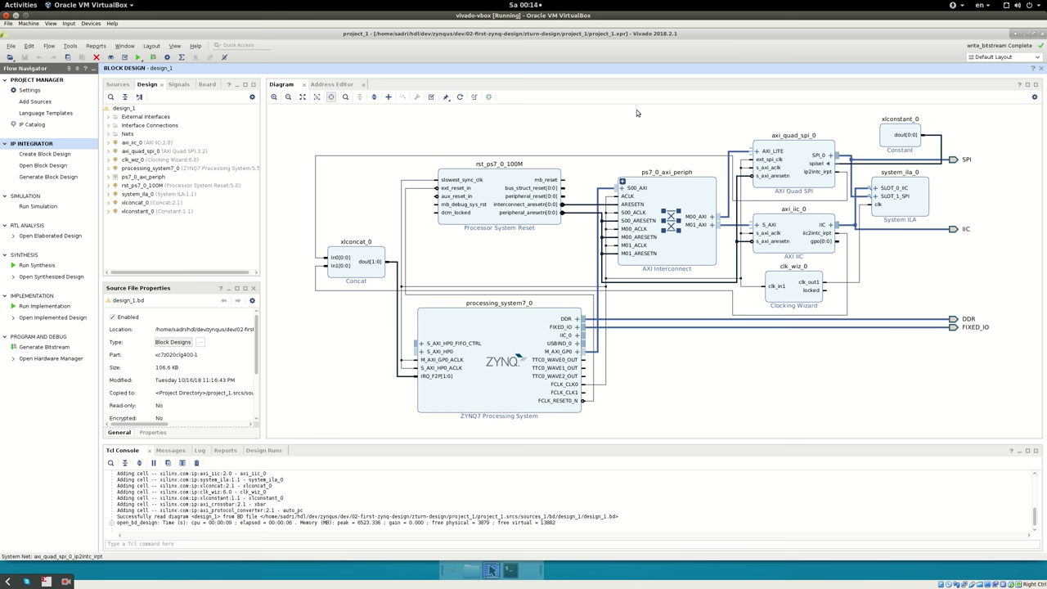
- Select the ZYNQ7 Processing System block, then switch to the Zynq UltraScale+ project's block design and clear its selection
left_click(507, 323)
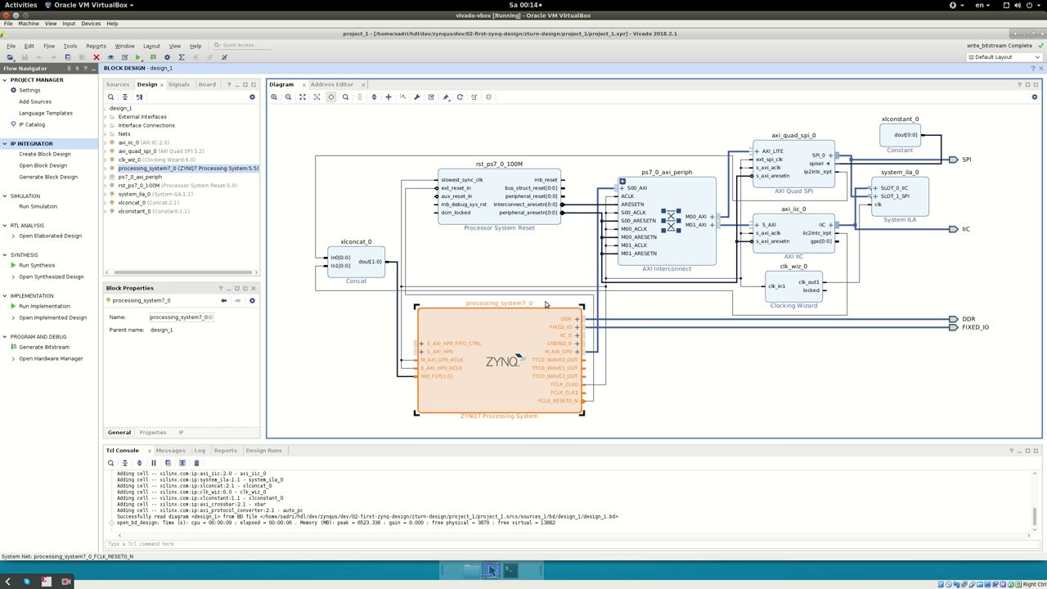
key("alt+Tab")
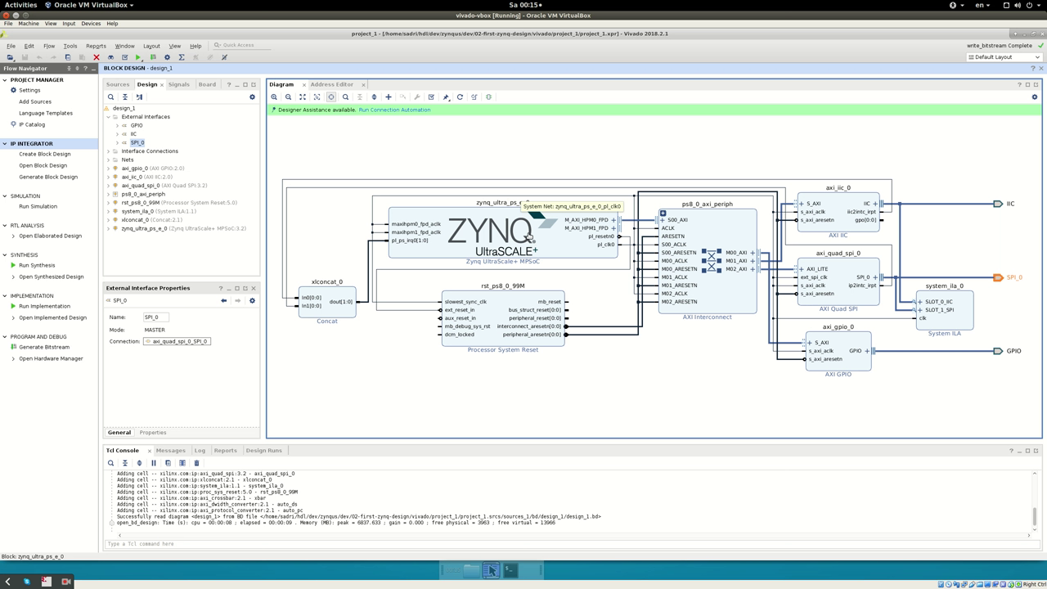
left_click(691, 390)
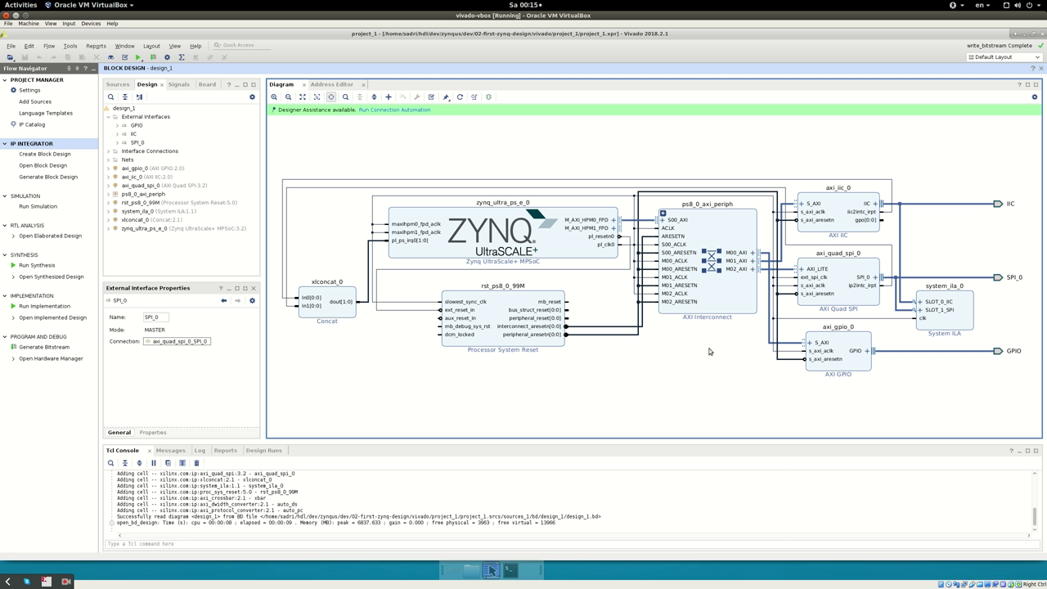
- Highlight the AXI IIC, AXI Quad SPI and AXI GPIO blocks one after another in the diagram
left_click(846, 227)
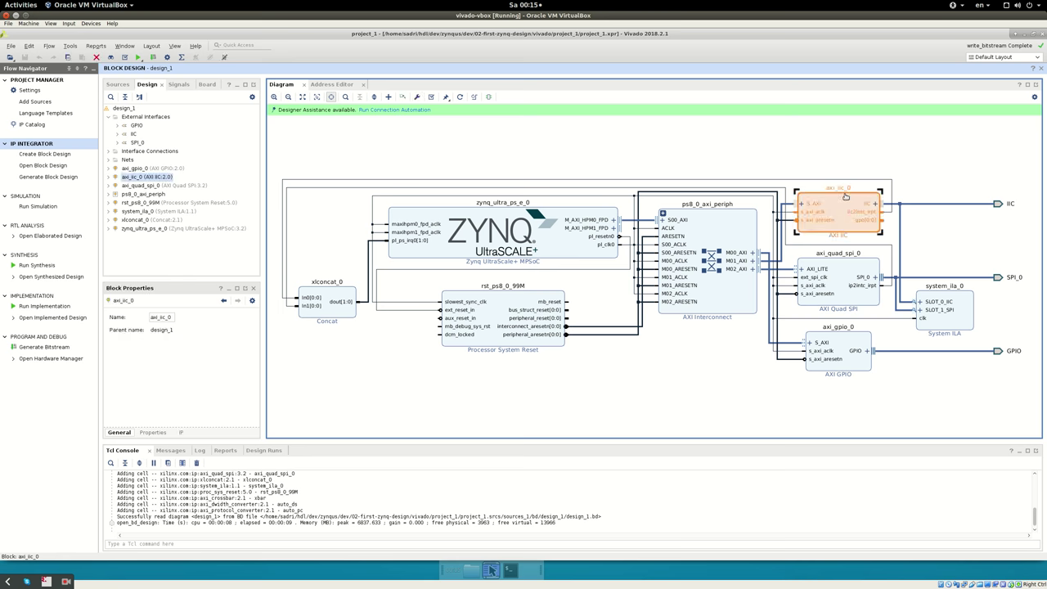
left_click(838, 275)
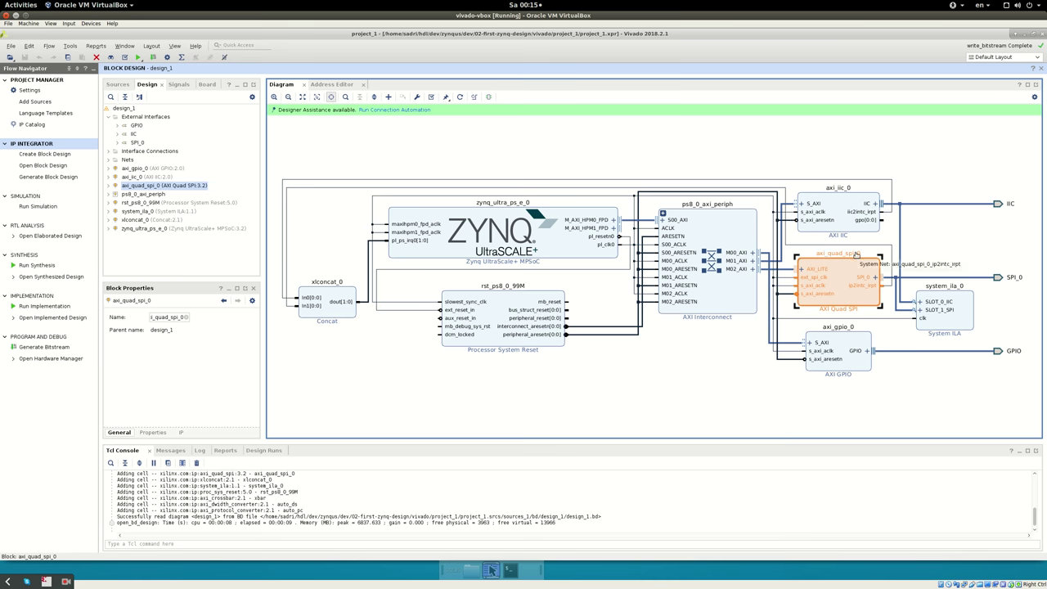
left_click(838, 348)
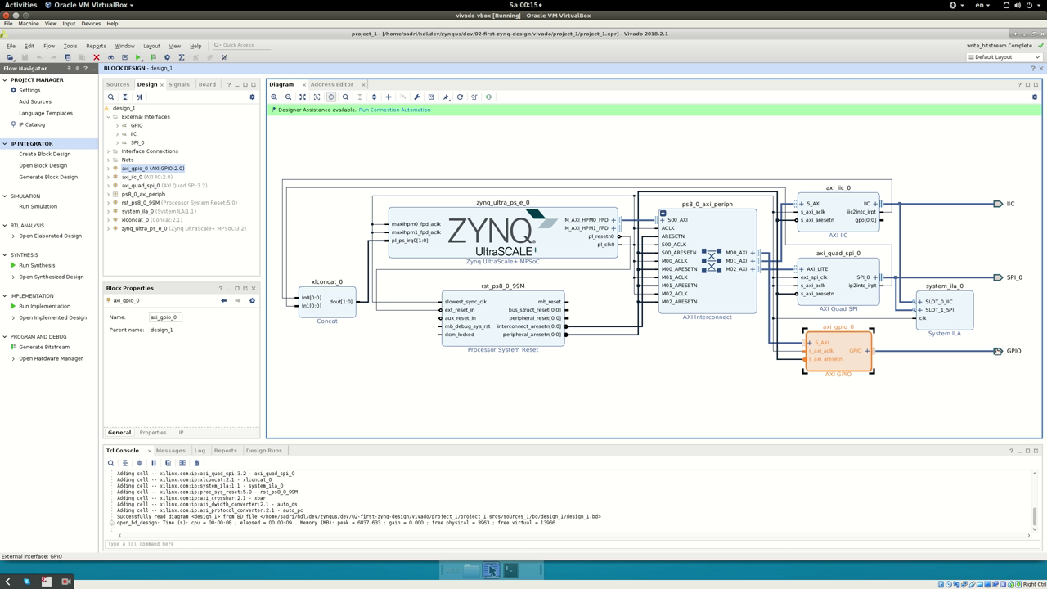
- Review the AXI GPIO block's IP configuration without changing it, and inspect the signals inside its GPIO interface
double_click(864, 368)
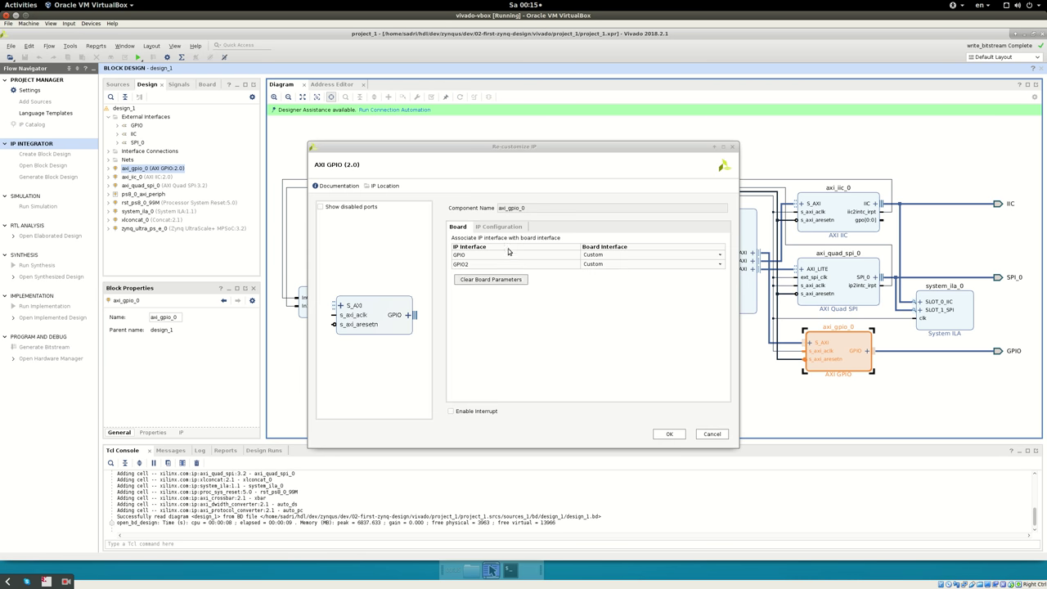
left_click(498, 227)
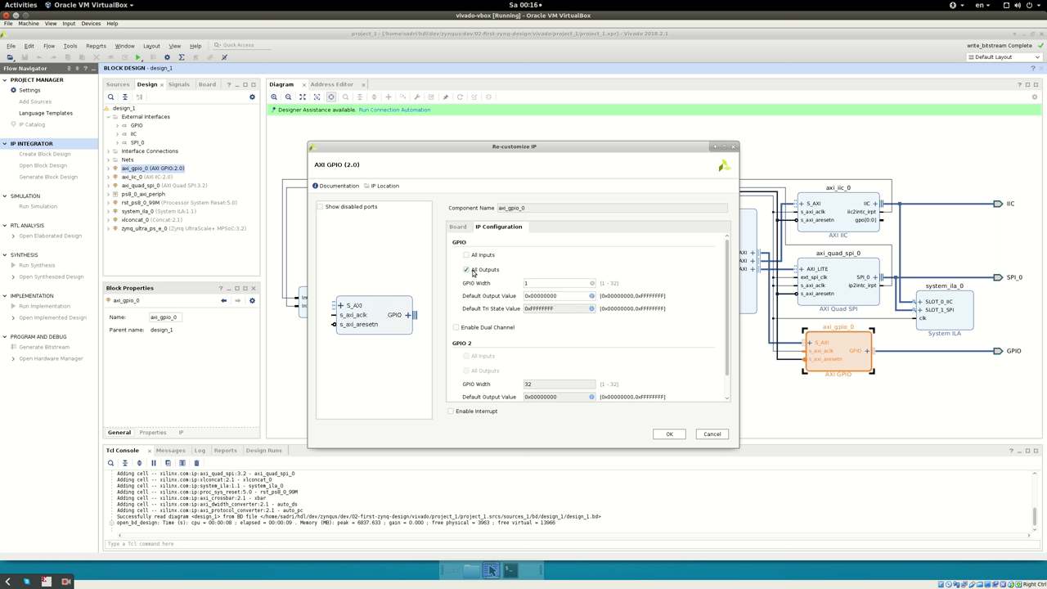
left_click(535, 282)
left_click(711, 434)
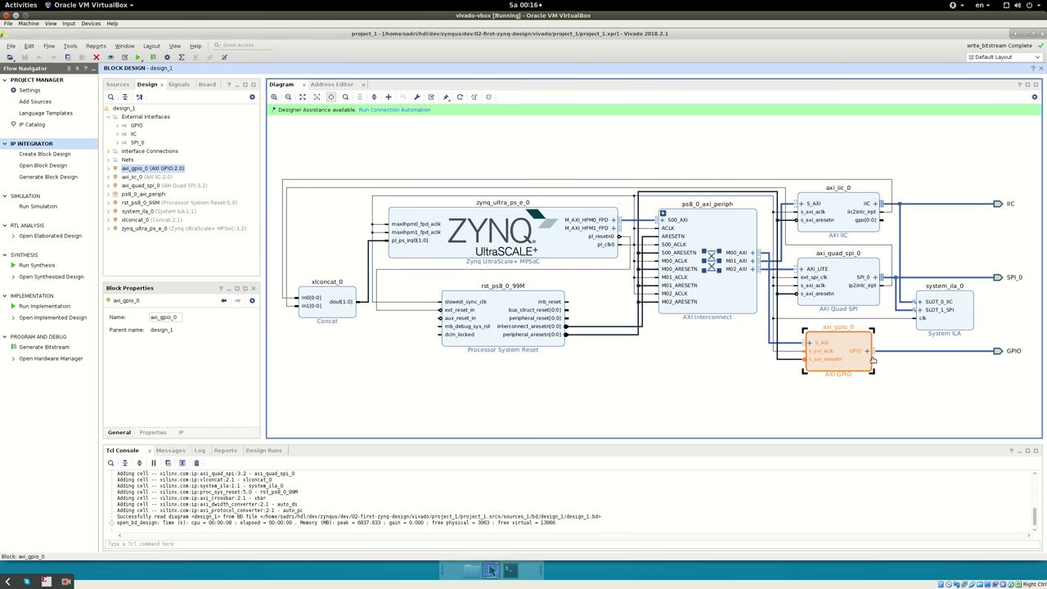
left_click(868, 350)
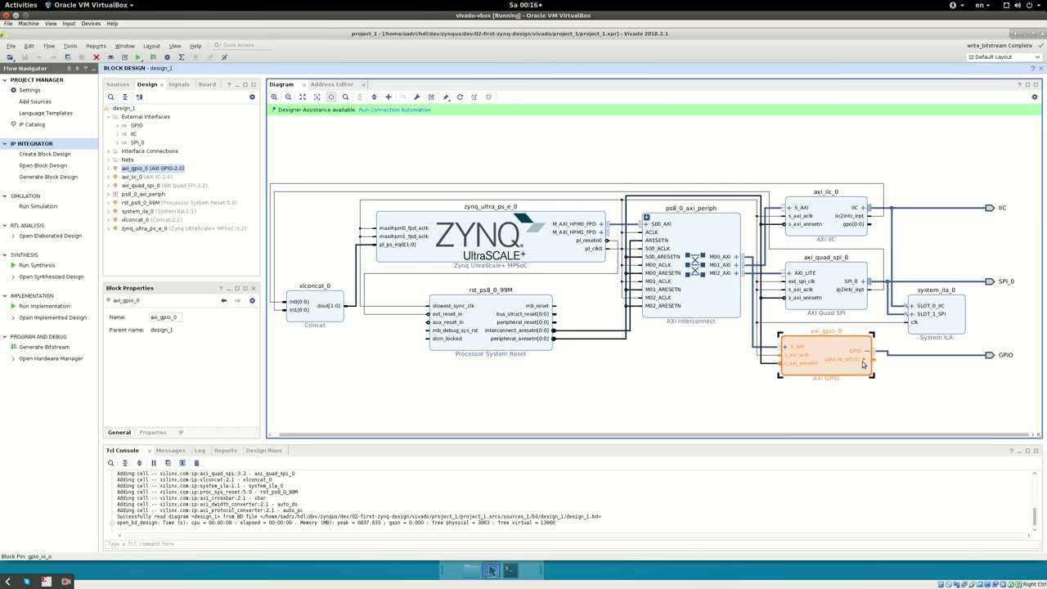
left_click(866, 351)
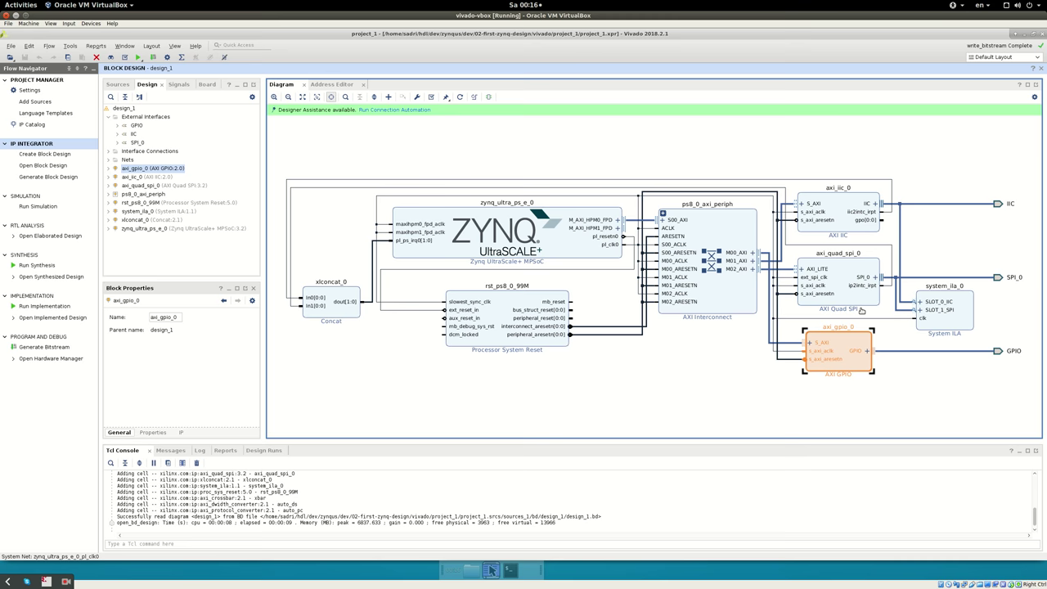
- Review the AXI Quad SPI block's settings and available SPI modes, leaving the customization without applying changes
double_click(842, 266)
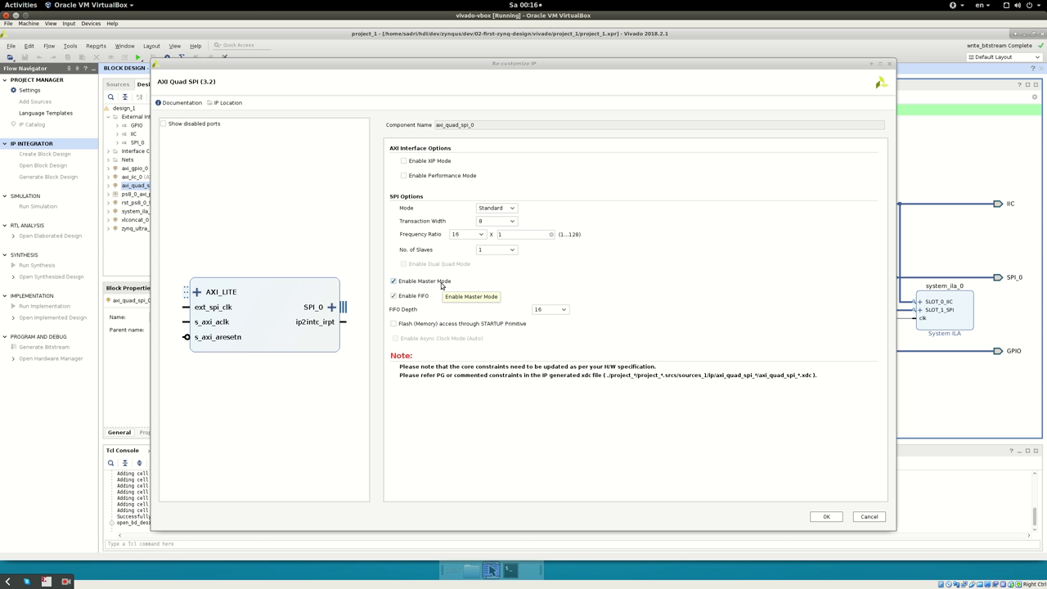
left_click(479, 208)
left_click(480, 207)
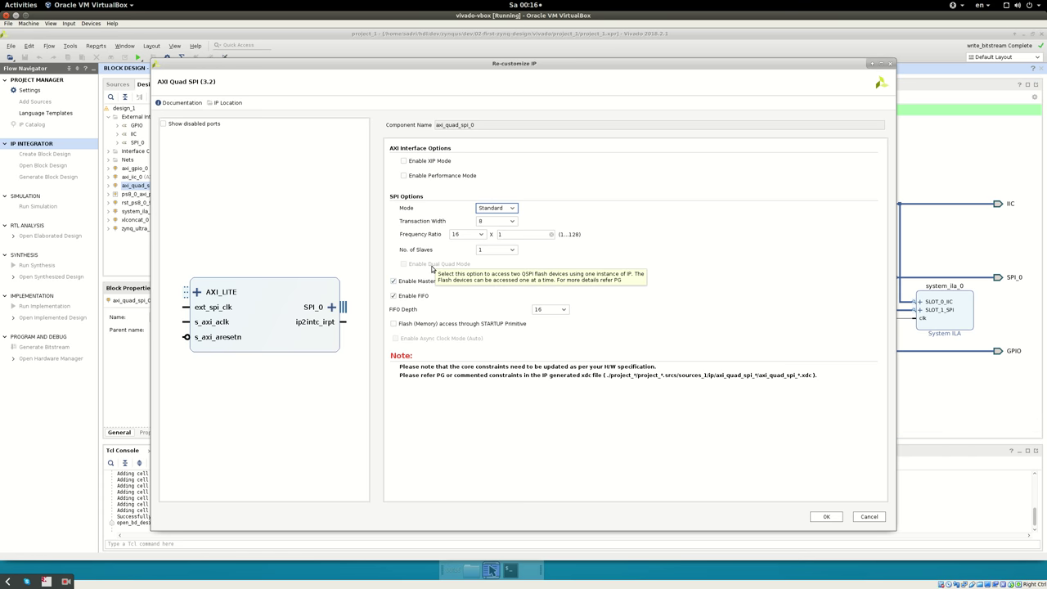
left_click(480, 210)
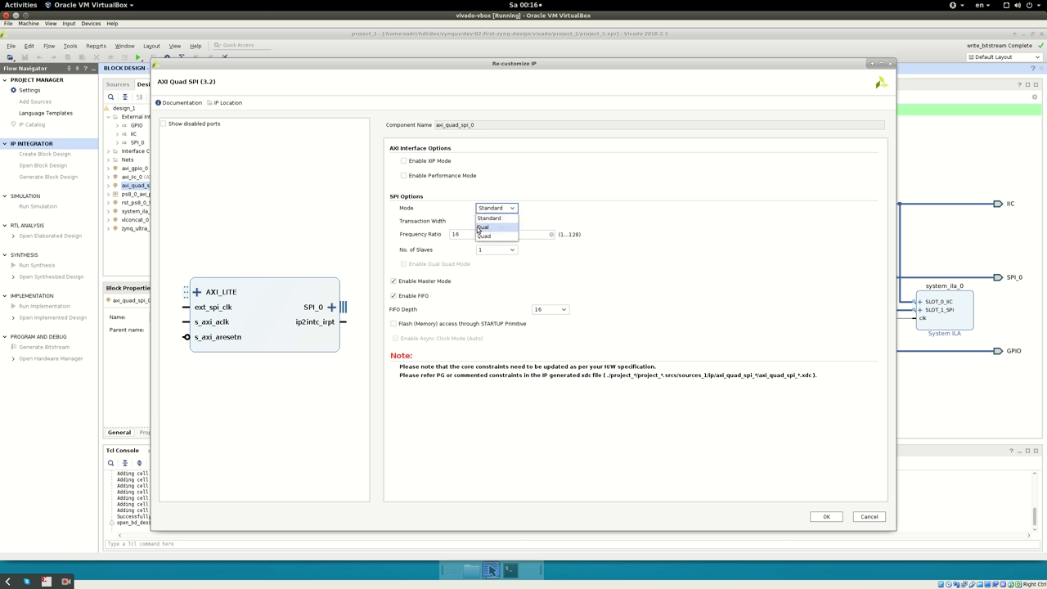
left_click(489, 218)
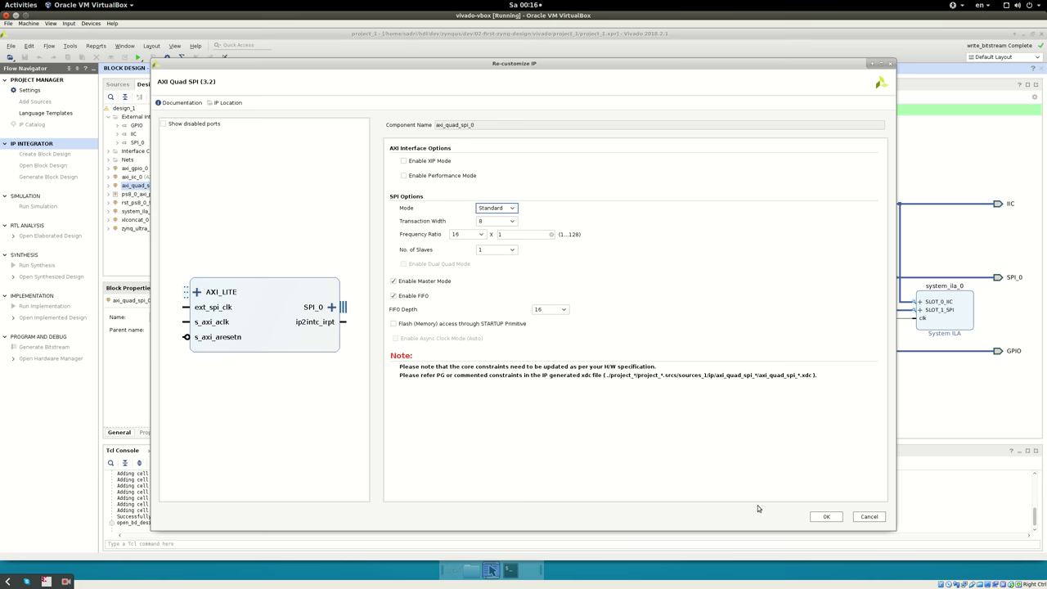
left_click(866, 516)
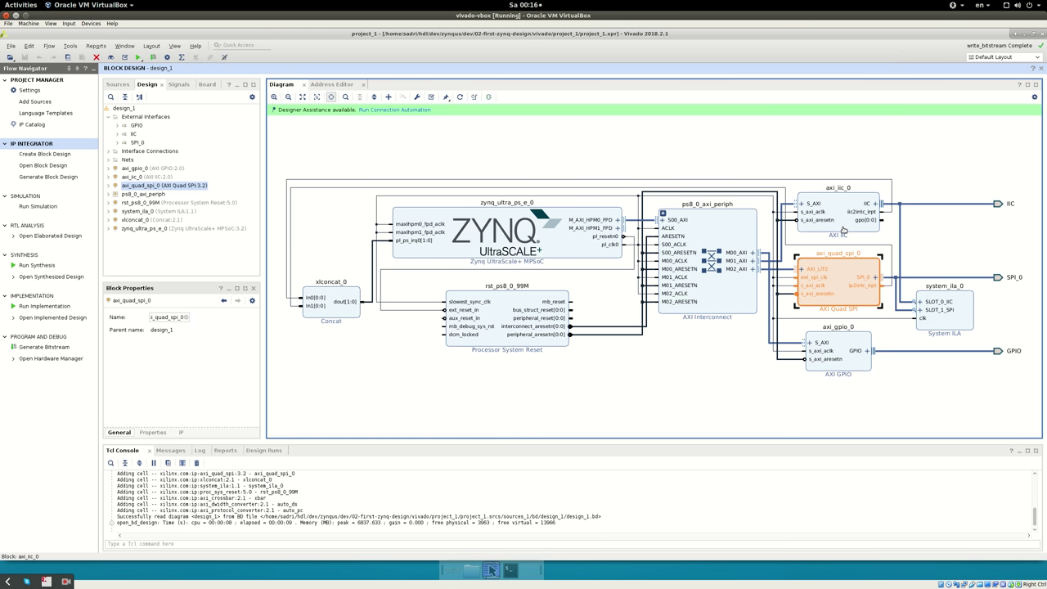
- Review the AXI IIC block's IP configuration, including the SCL clock frequency, and leave it without applying changes
left_click(844, 230)
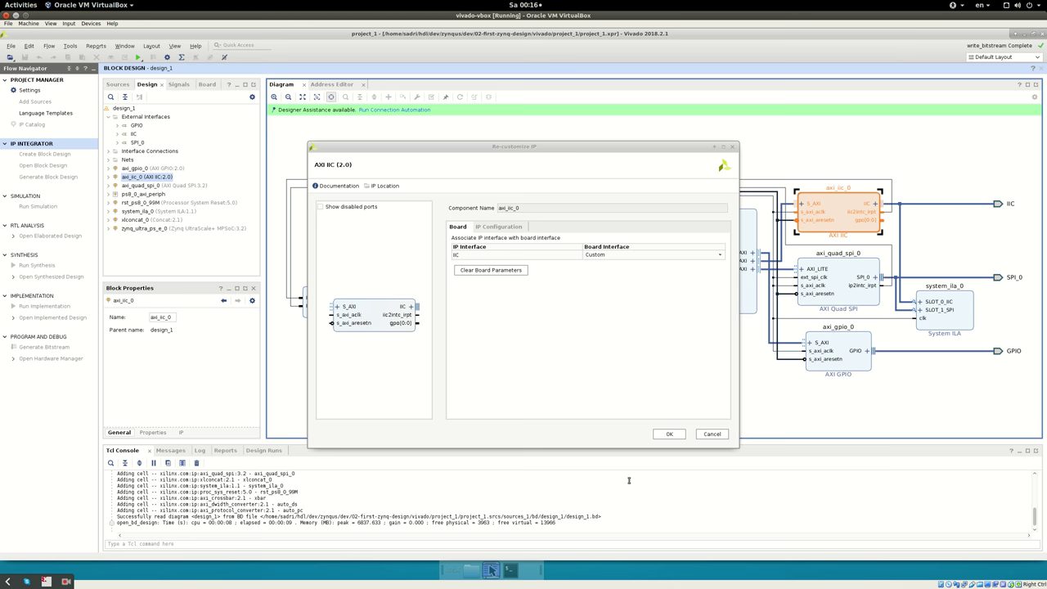
left_click(500, 226)
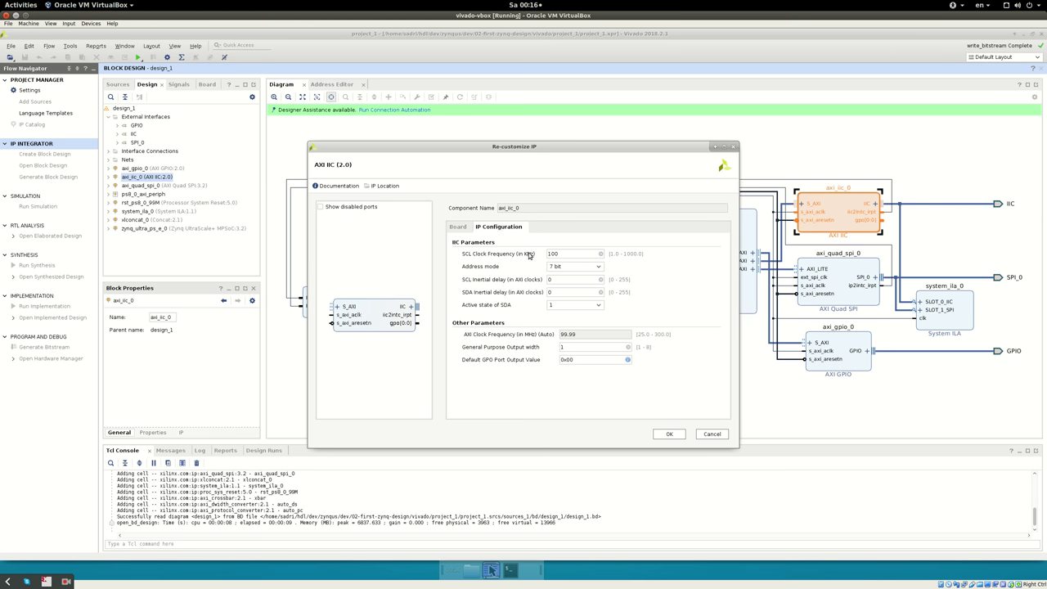
left_click(558, 253)
double_click(555, 253)
left_click(562, 254)
left_click(708, 436)
left_click(704, 438)
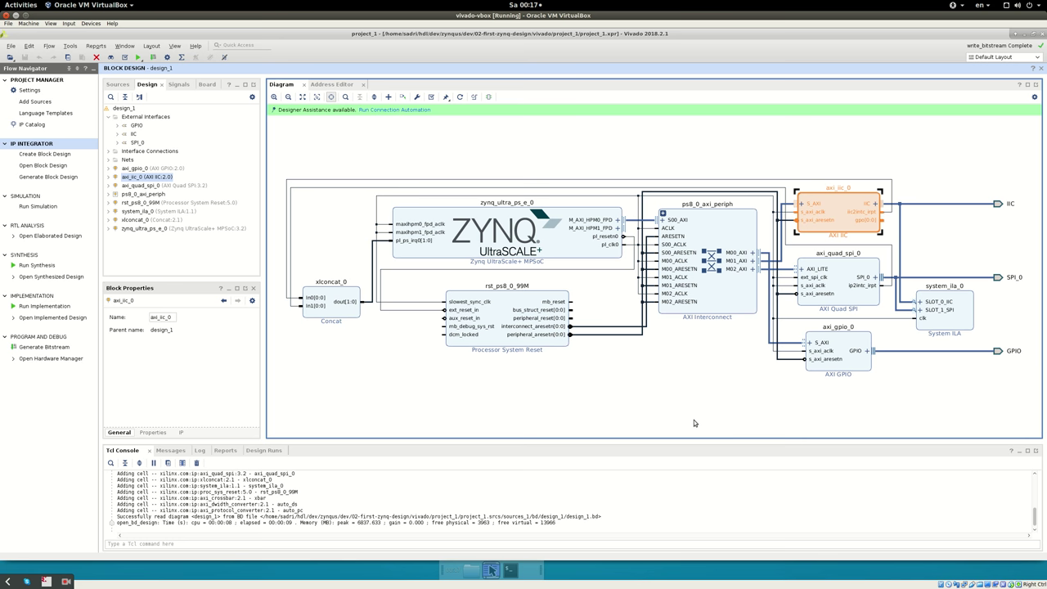
- Trace the AXI IIC and Quad SPI interrupt nets through the Concat block to the processor's pl_ps_irq0 input
left_click(892, 182)
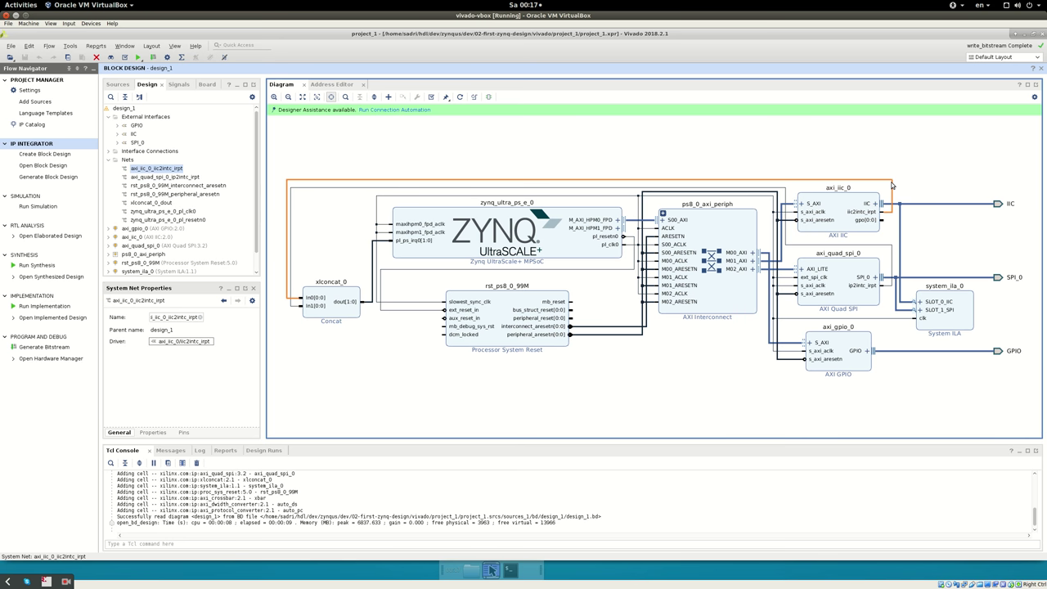
left_click(889, 267)
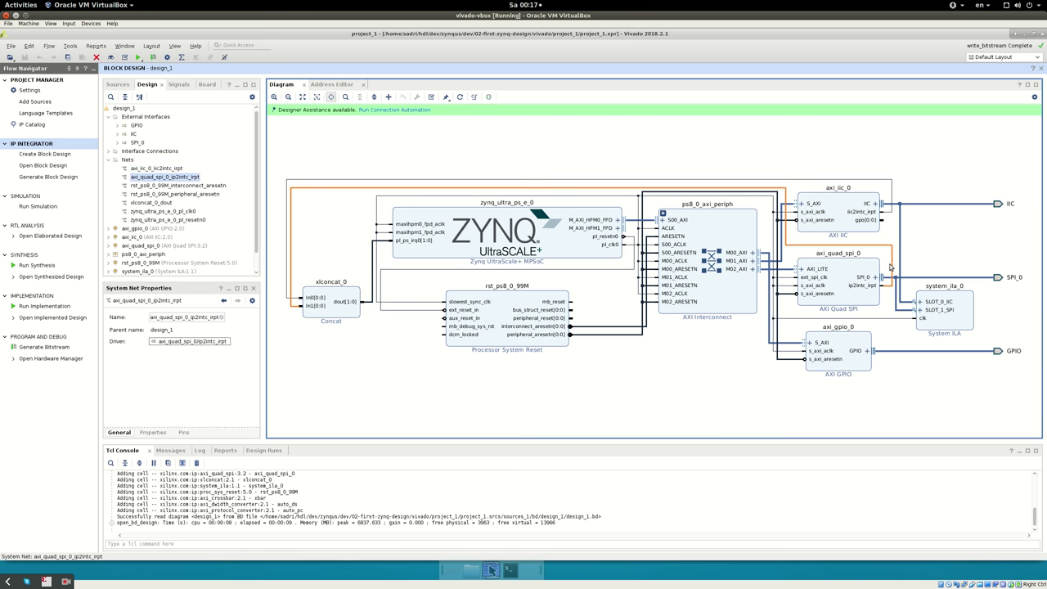
left_click(893, 196)
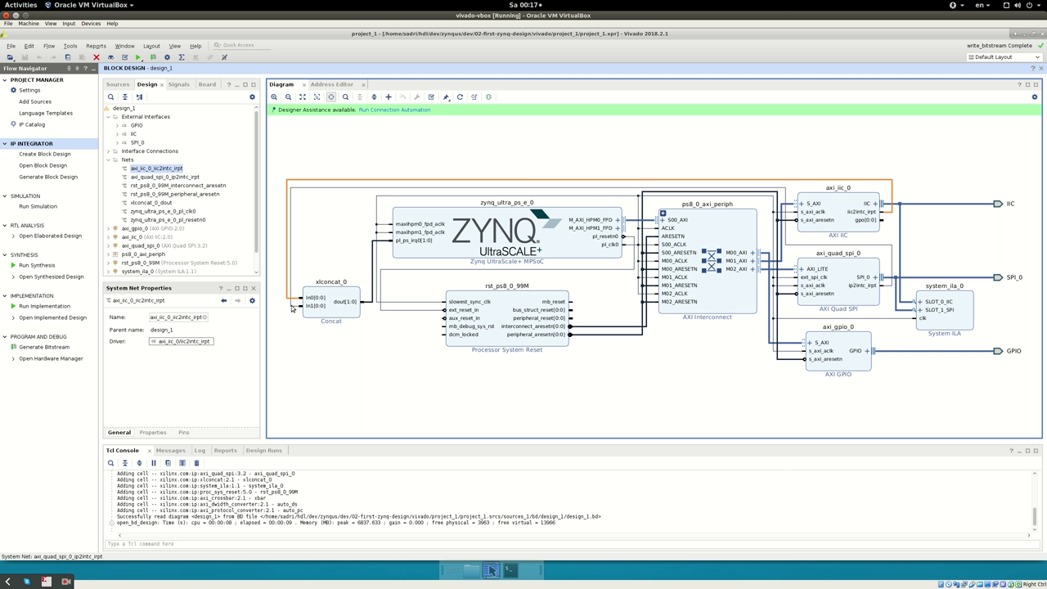
left_click(373, 270)
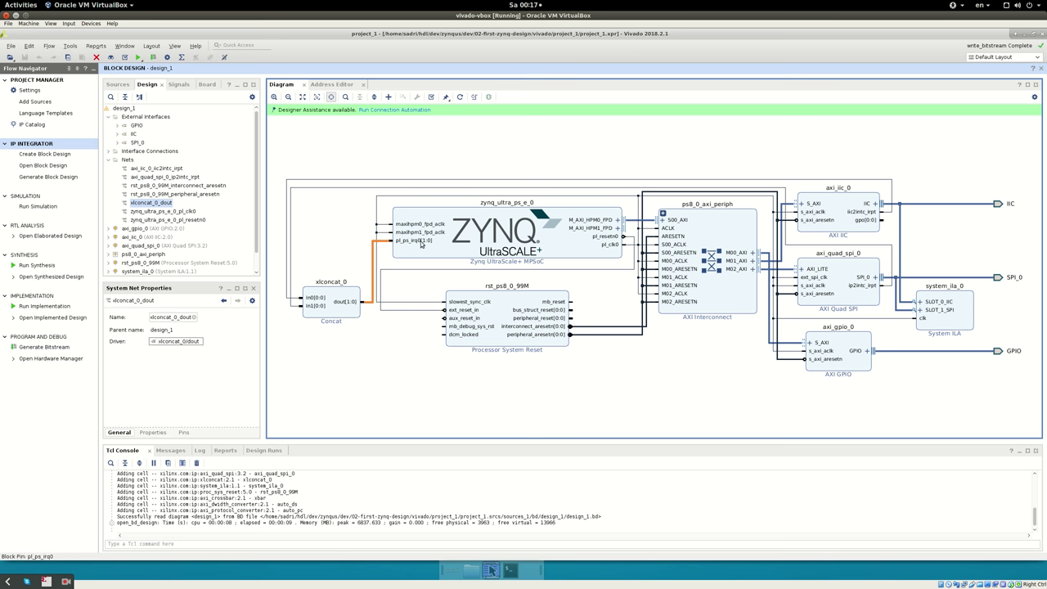
left_click(859, 267)
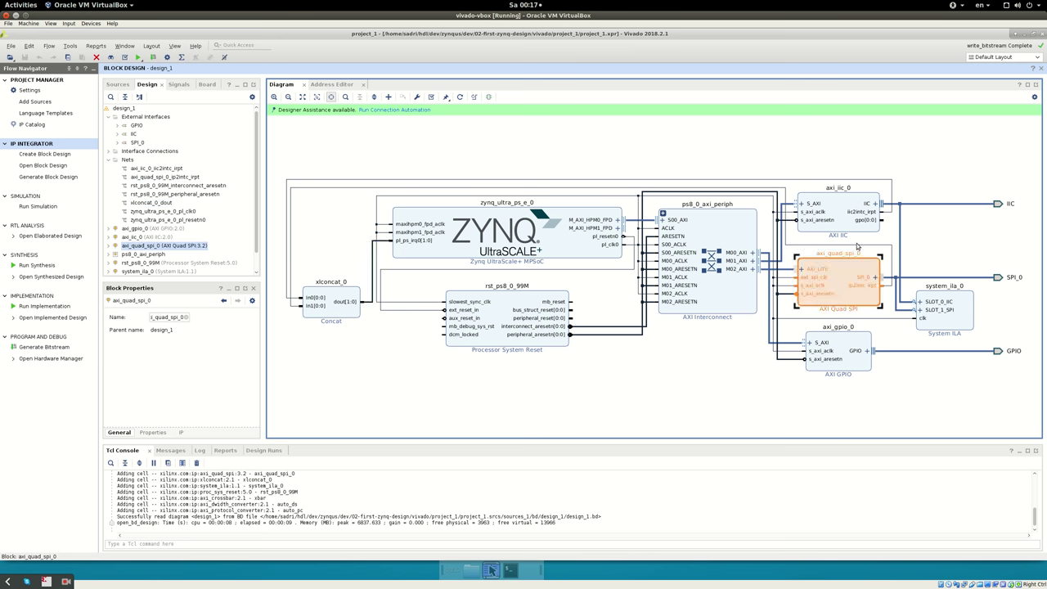
left_click(840, 237)
left_click(772, 418)
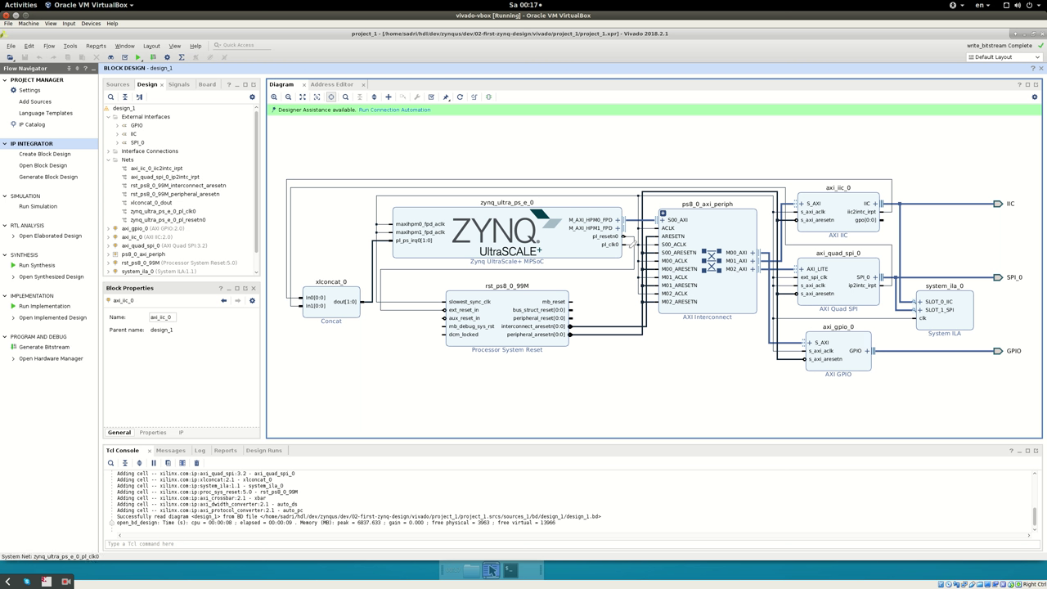
- Highlight the pl_clk0 clock net from the Zynq UltraScale+ block, then the AXI IIC interrupt net, and clear the selection
left_click(631, 253)
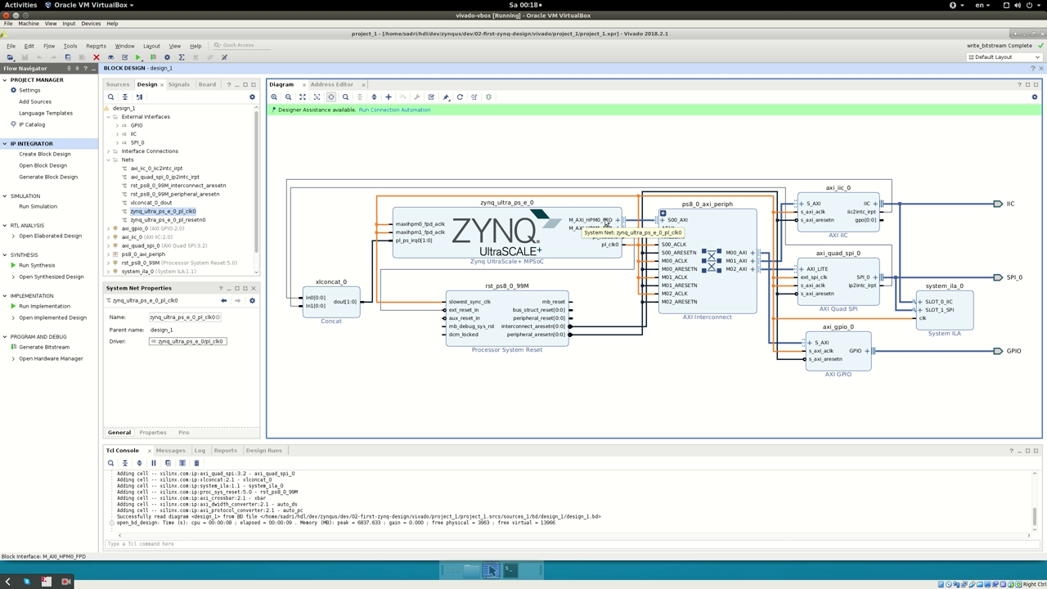
left_click(598, 176)
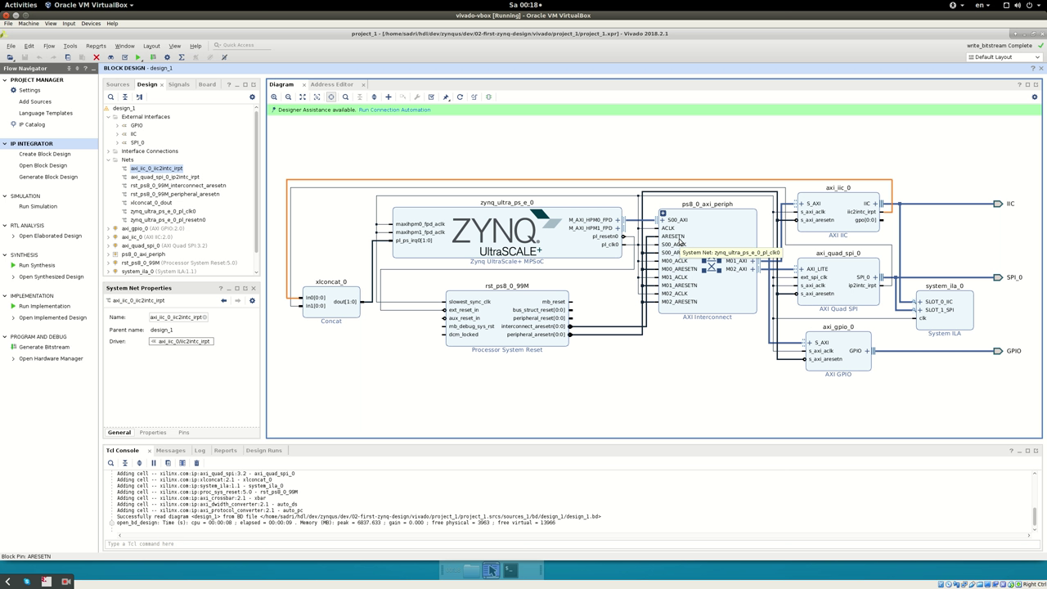
left_click(673, 167)
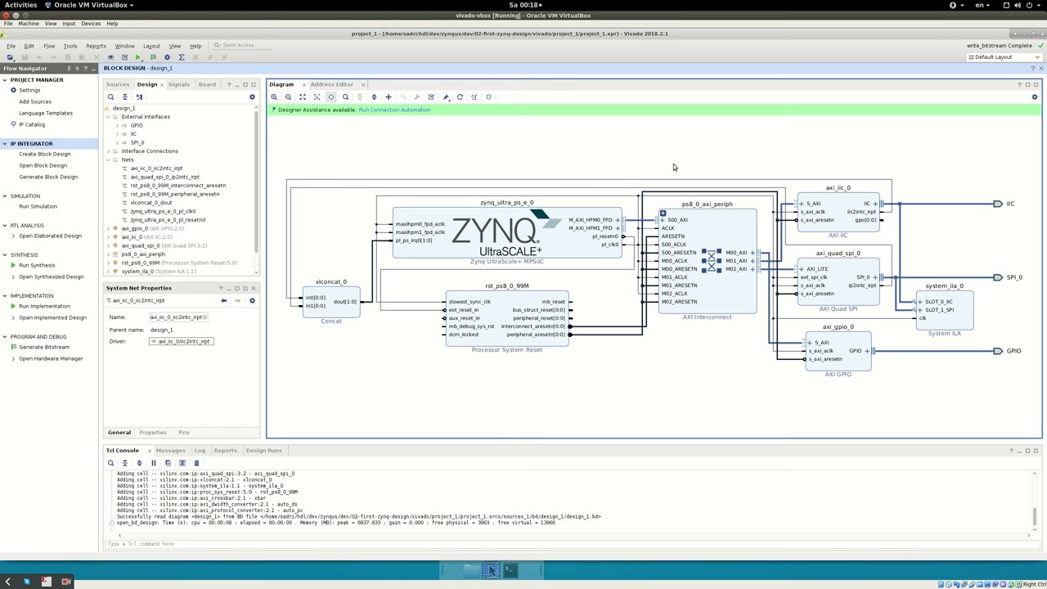
- Examine the address assignments of the AXI GPIO, IIC and Quad SPI peripherals and return to the block diagram
left_click(349, 85)
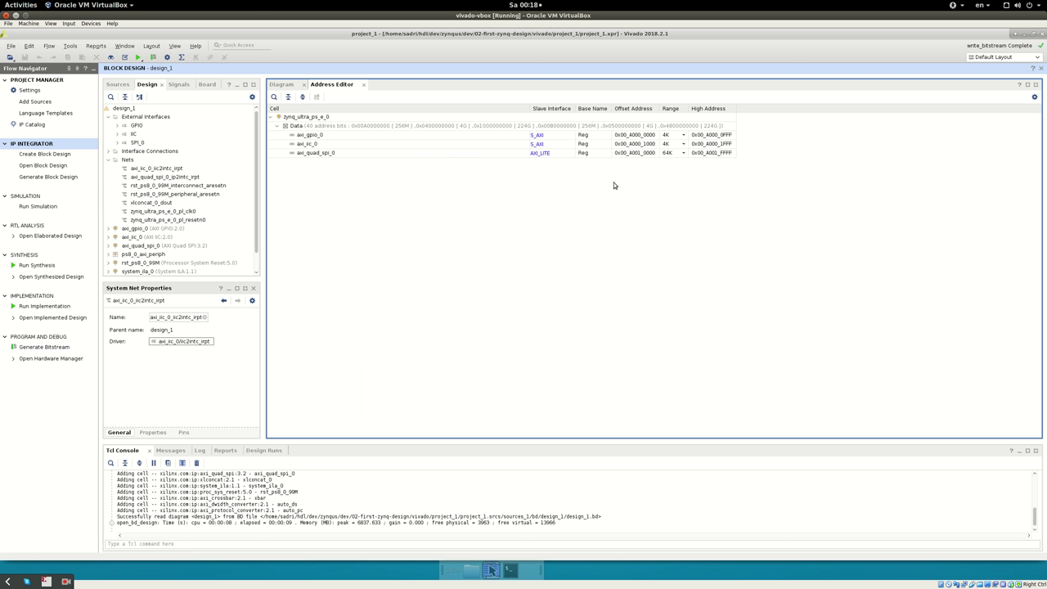
left_click(281, 84)
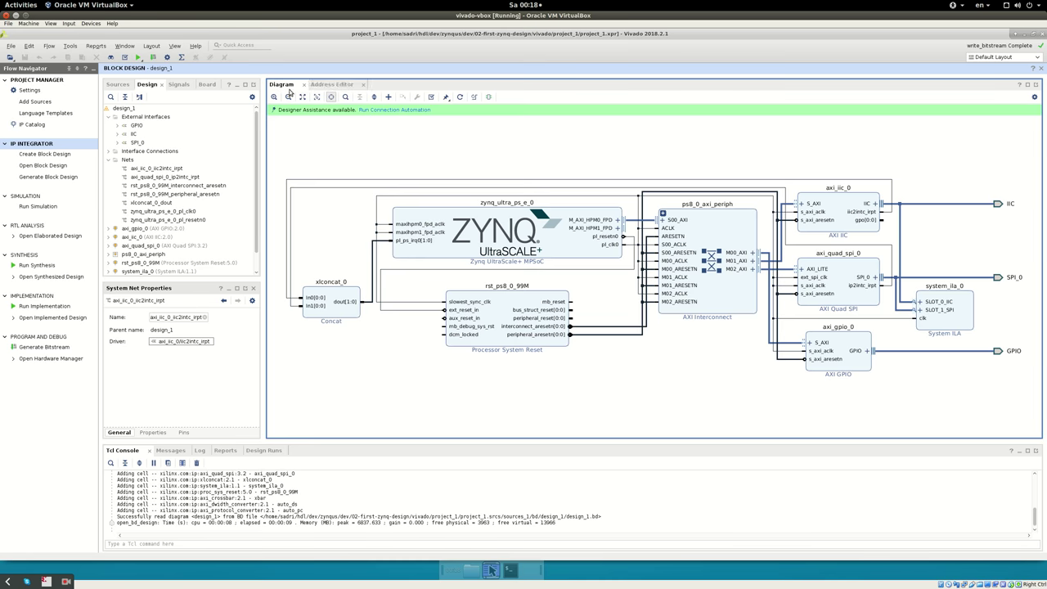
left_click(332, 85)
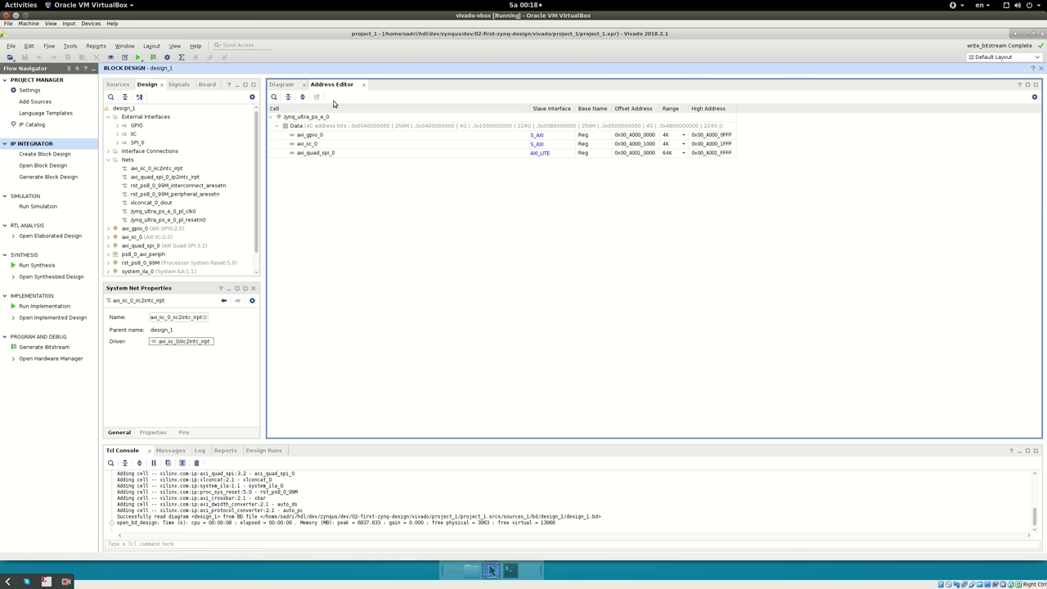
left_click(281, 85)
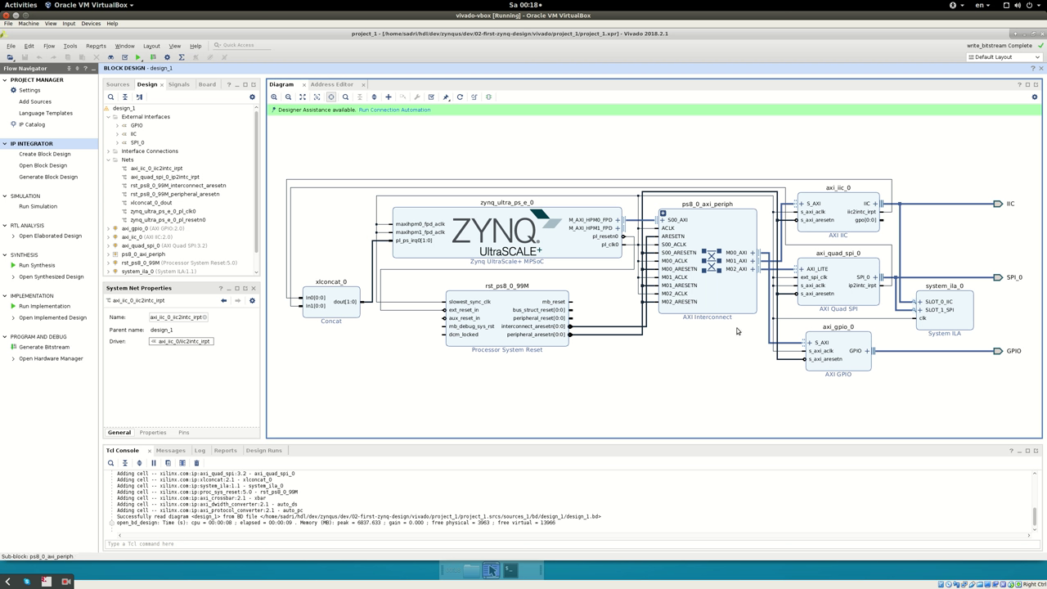
- Switch back to the zturn-design project's ZYNQ7 block design and clear the block selection
key("alt+Tab")
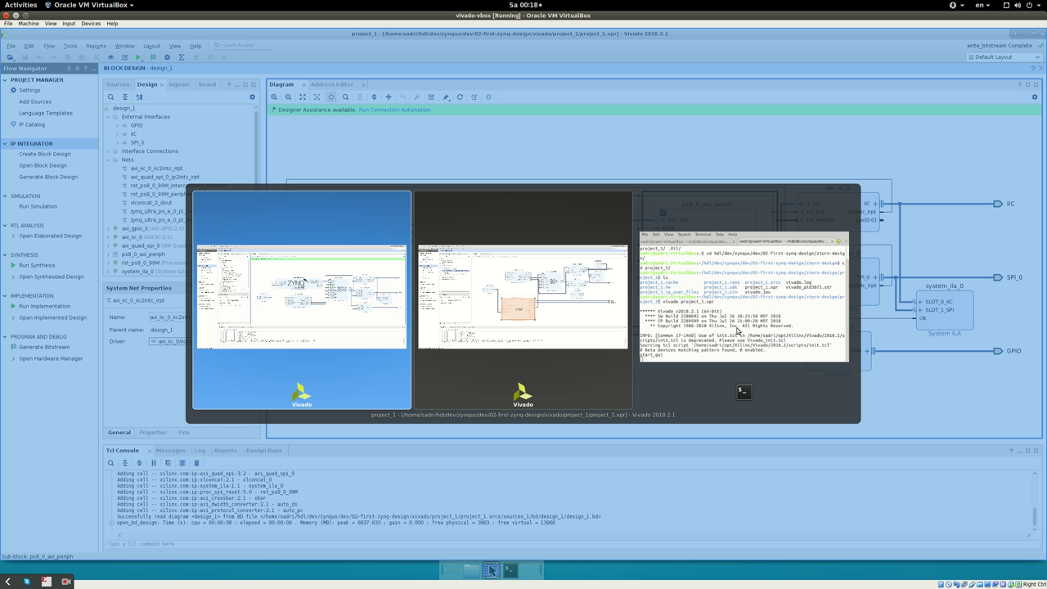
key("alt+Tab")
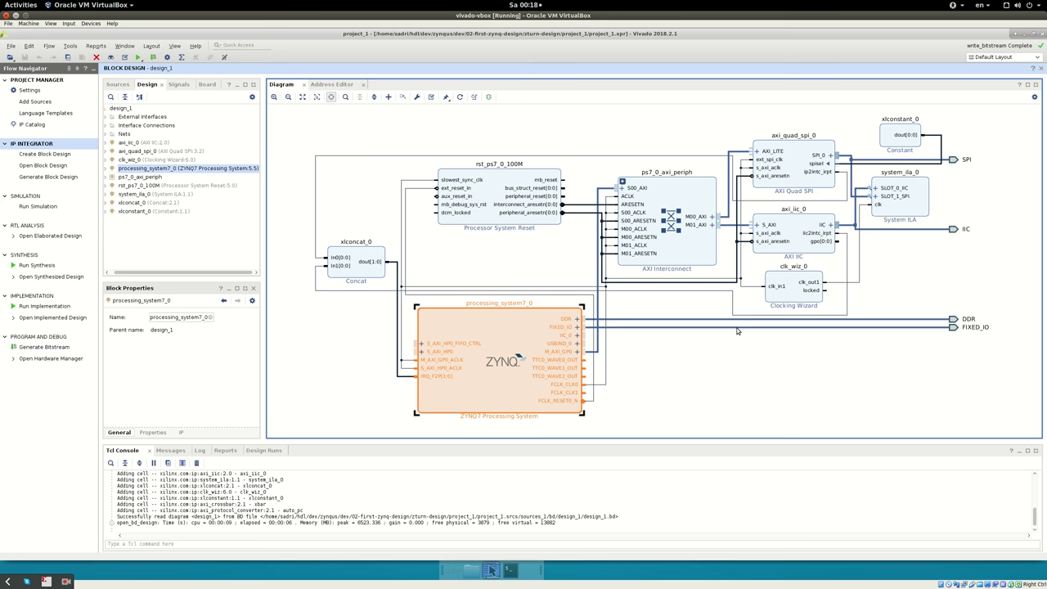
left_click(583, 143)
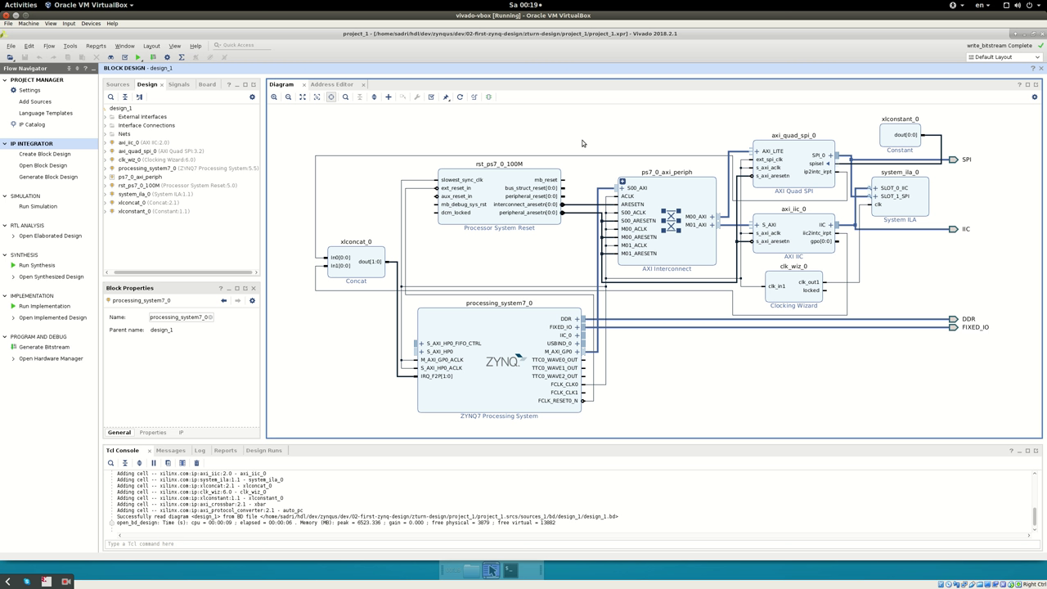
- Highlight the interface connection from the ZYNQ7 block's M_AXI_GP0 port to the AXI Interconnect's S00_AXI port
left_click(529, 323)
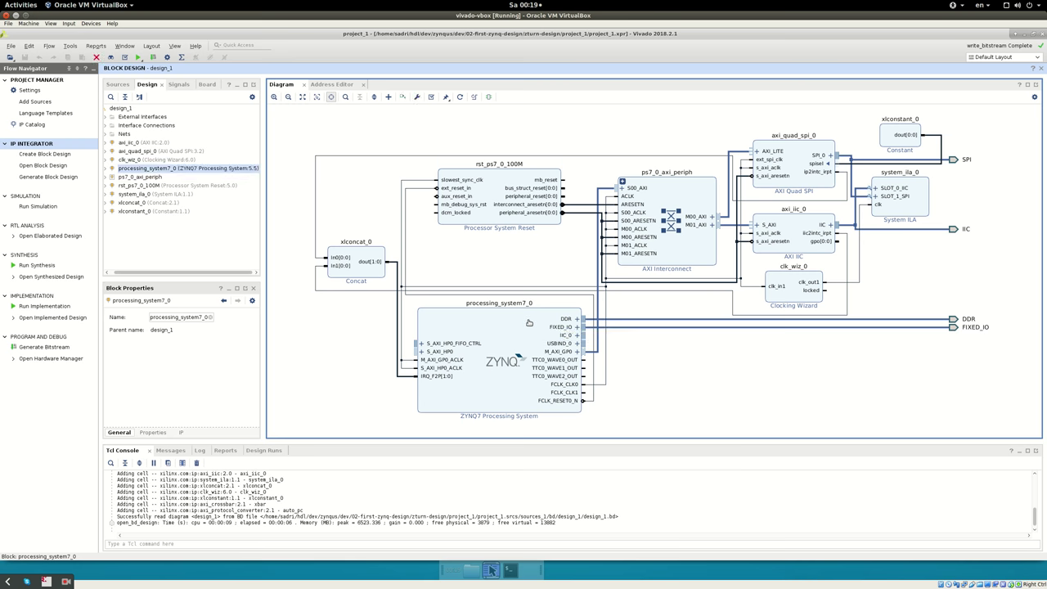
left_click(707, 389)
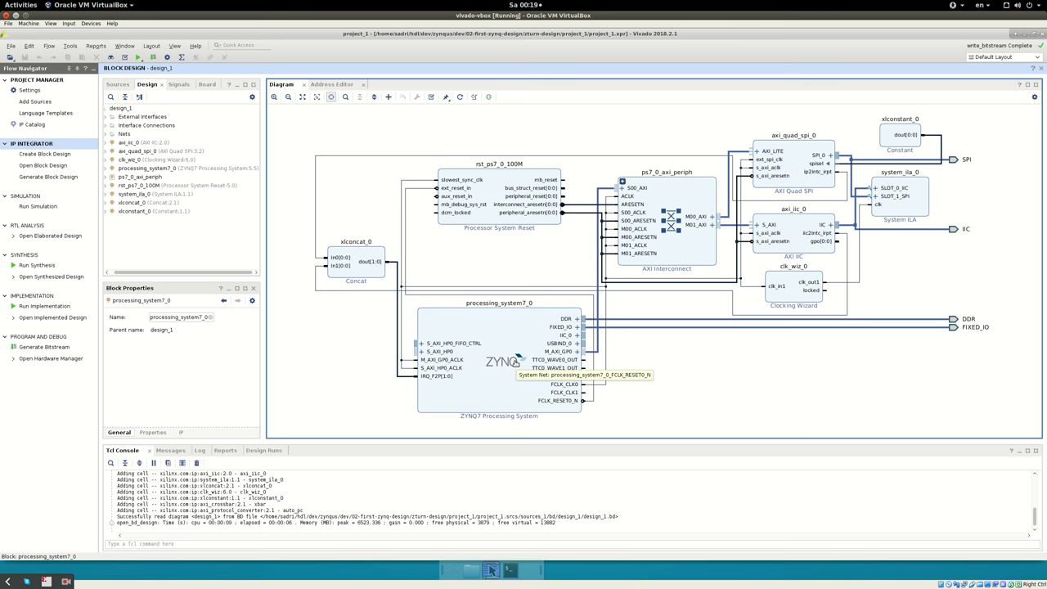
left_click(596, 354)
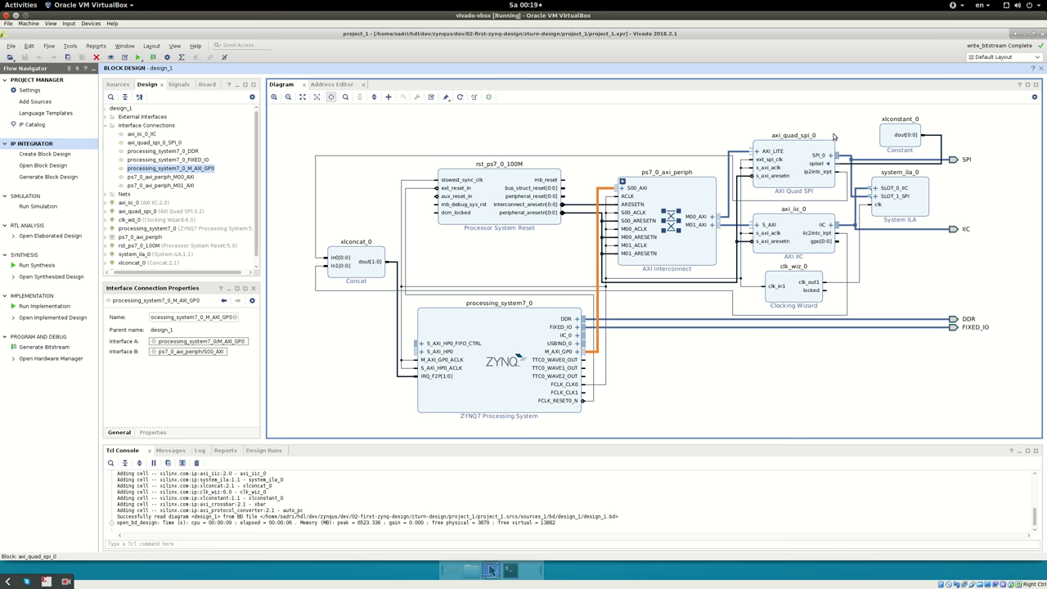
- Examine the AXI IIC block's IP configuration and close it without changes
left_click(792, 234)
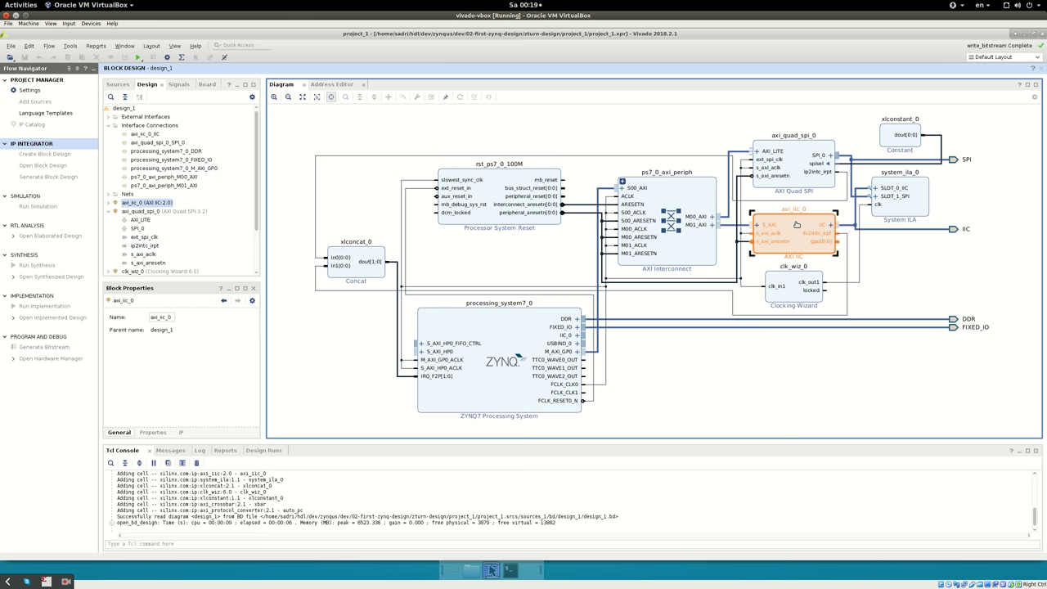
double_click(796, 225)
left_click(512, 229)
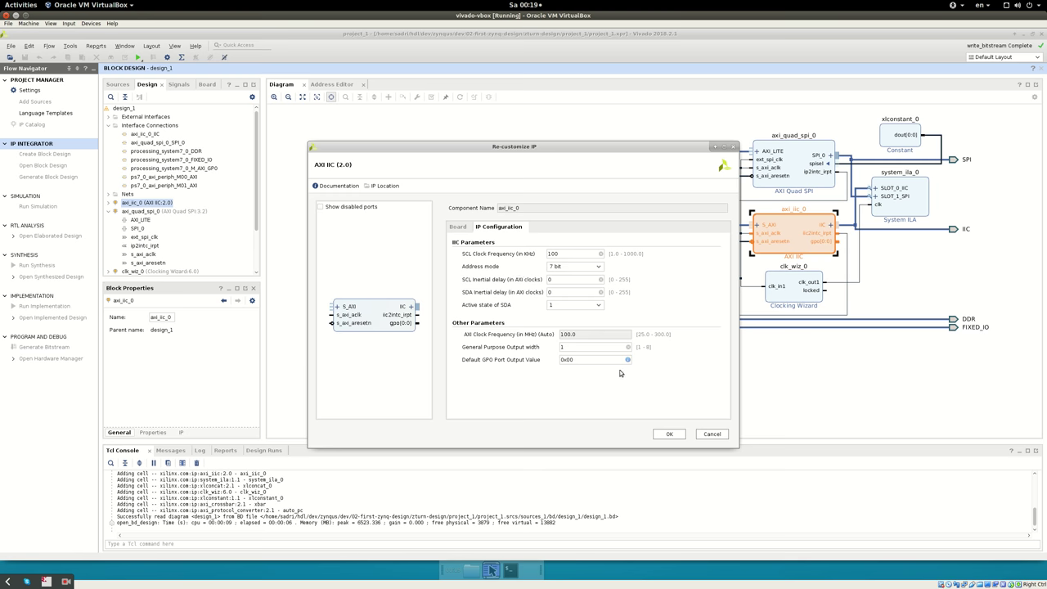
left_click(711, 434)
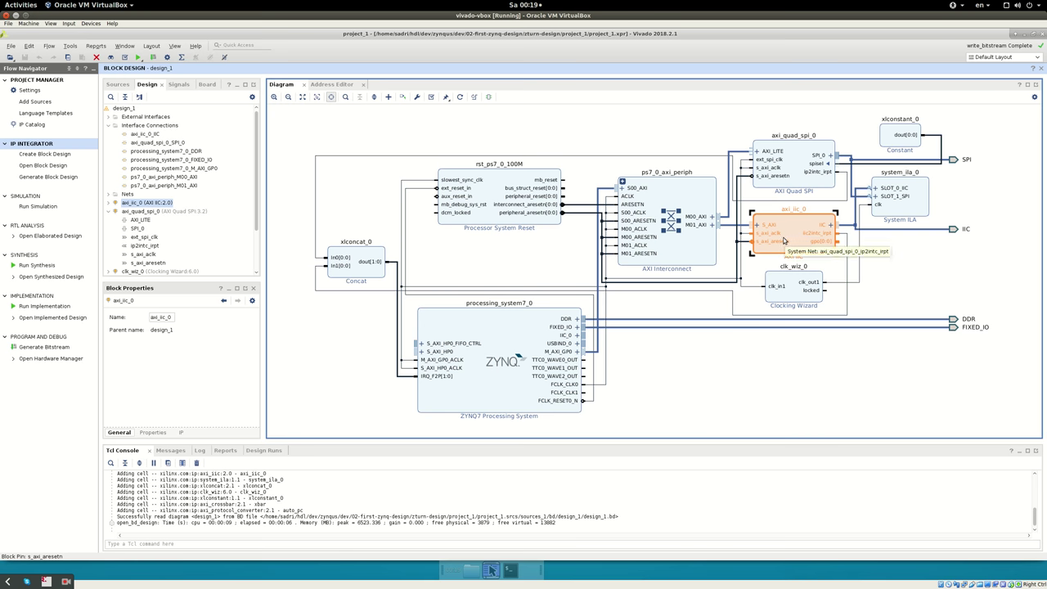
- Examine the AXI Quad SPI block's configuration without changing it, and trace the AXI IIC interrupt net to the Concat block
left_click(795, 160)
double_click(795, 160)
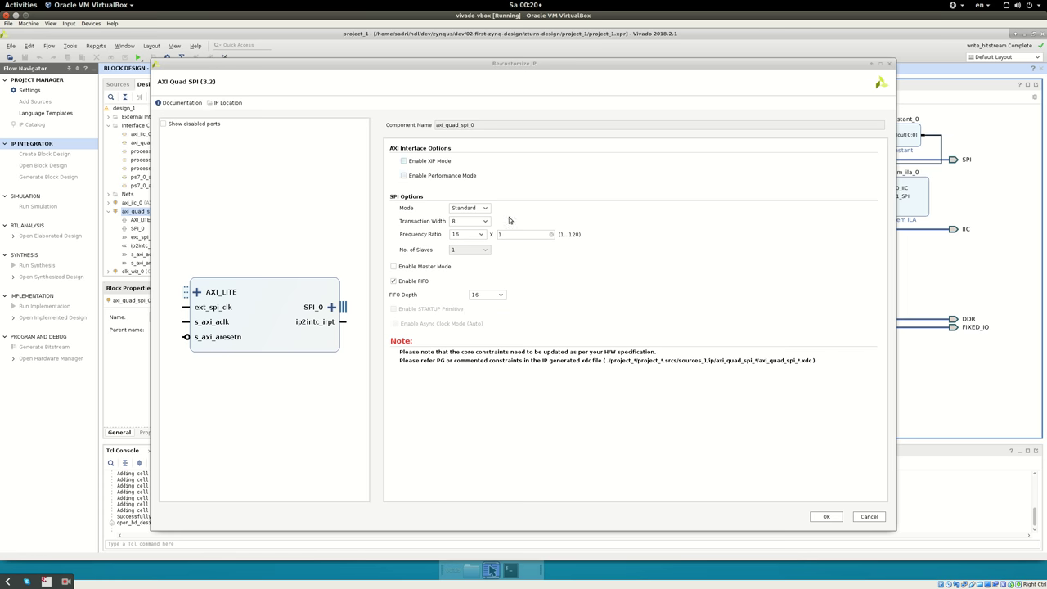
left_click(867, 515)
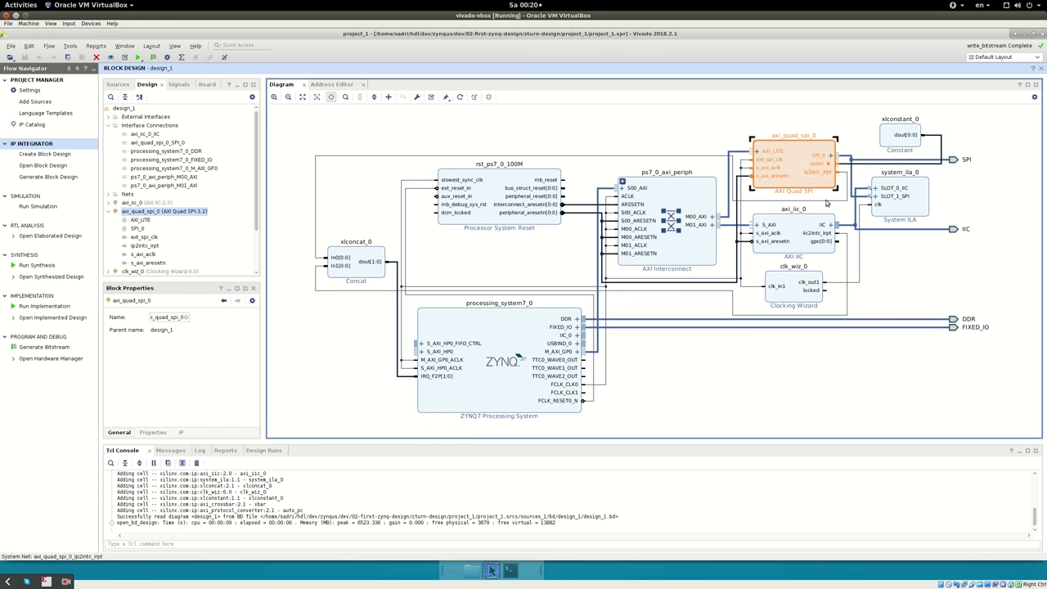
left_click(848, 266)
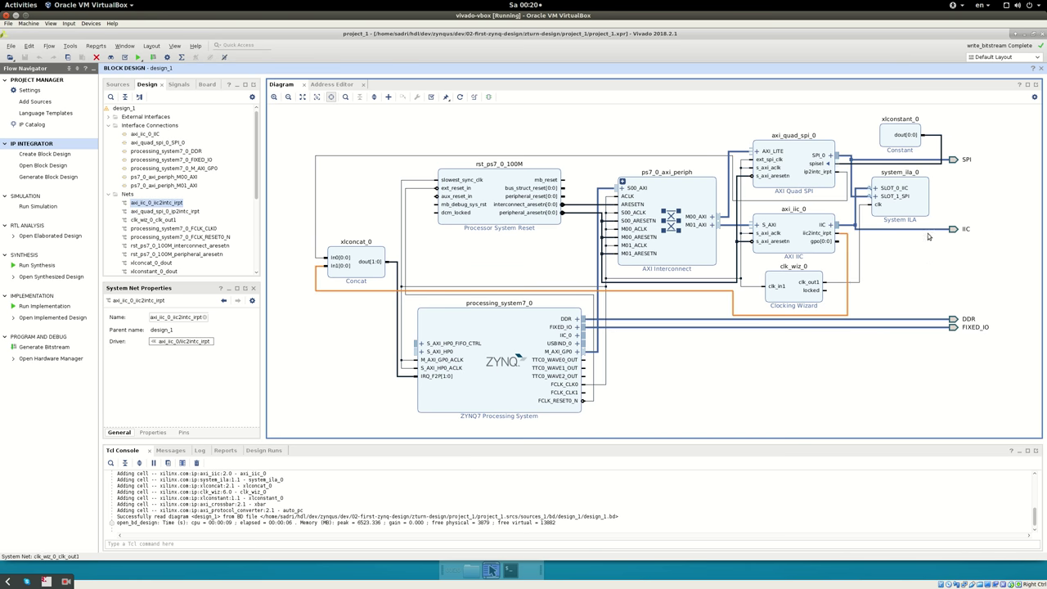
left_click(930, 271)
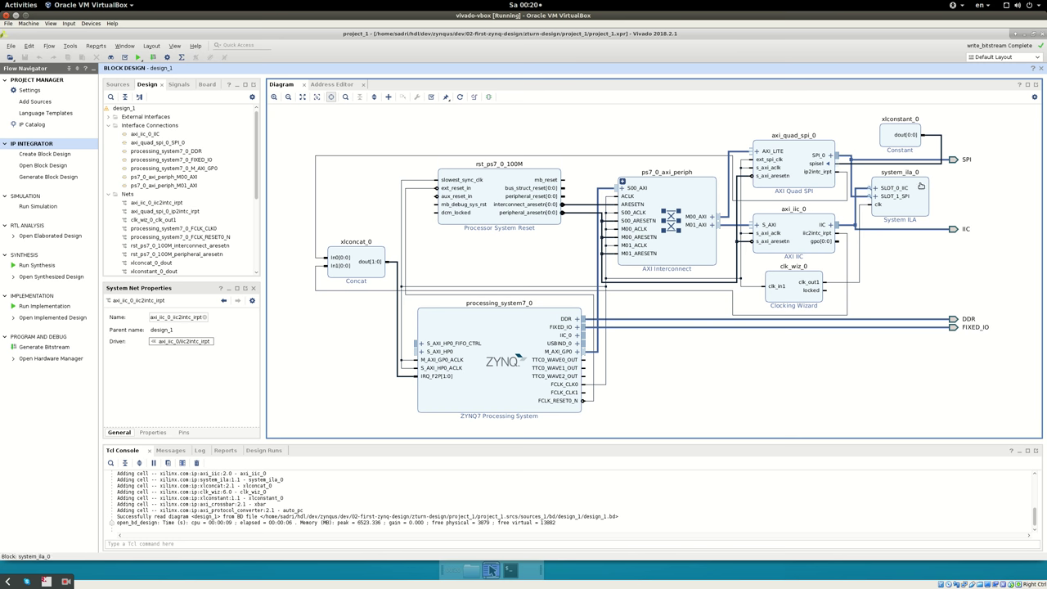
- Open the System ILA configuration and examine its general options, including the available sample data depths
double_click(920, 185)
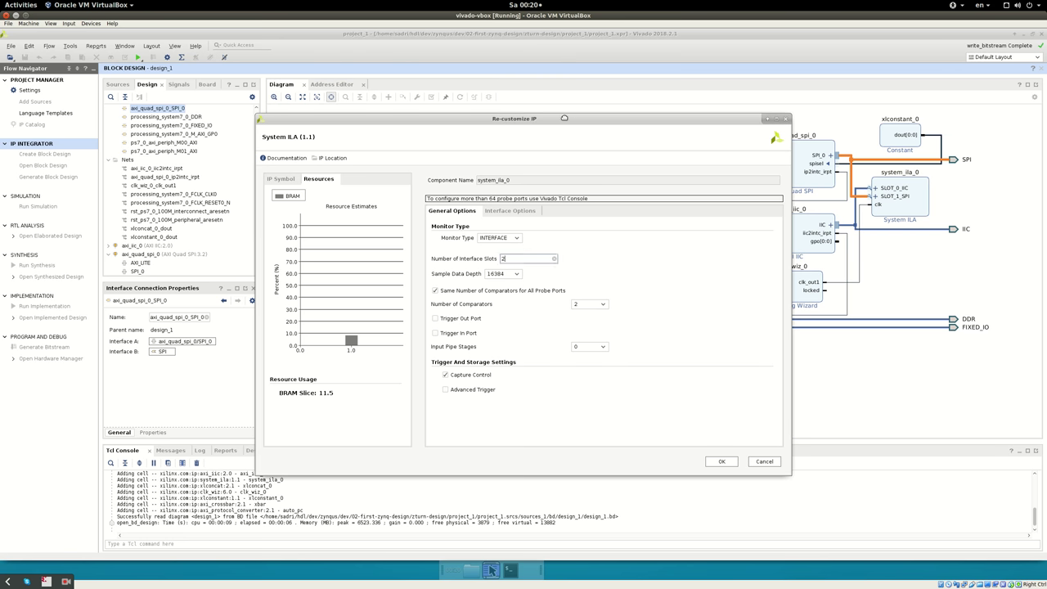
left_click_drag(563, 118, 529, 113)
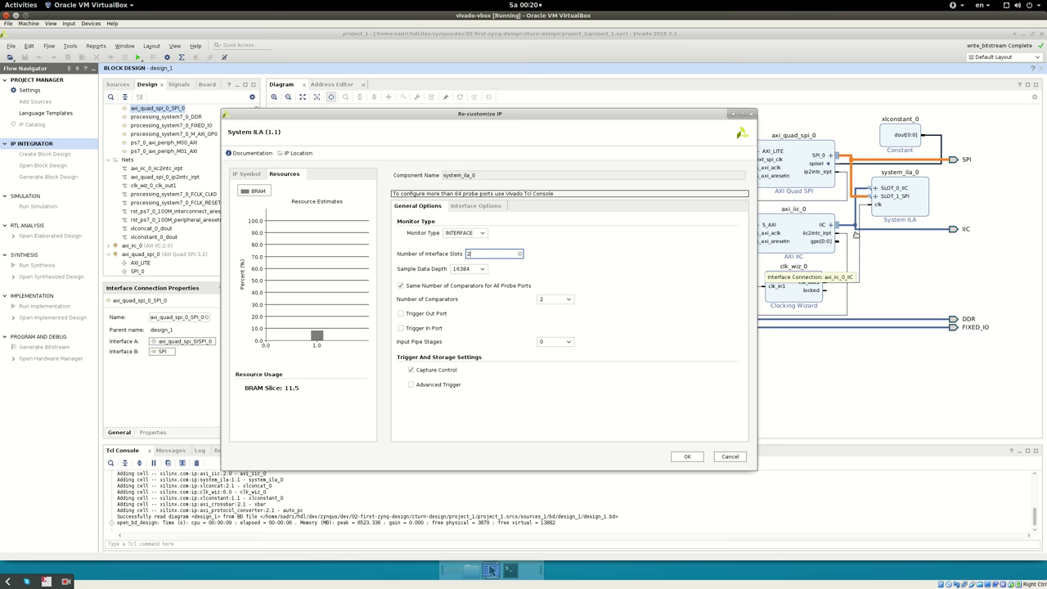
left_click(482, 269)
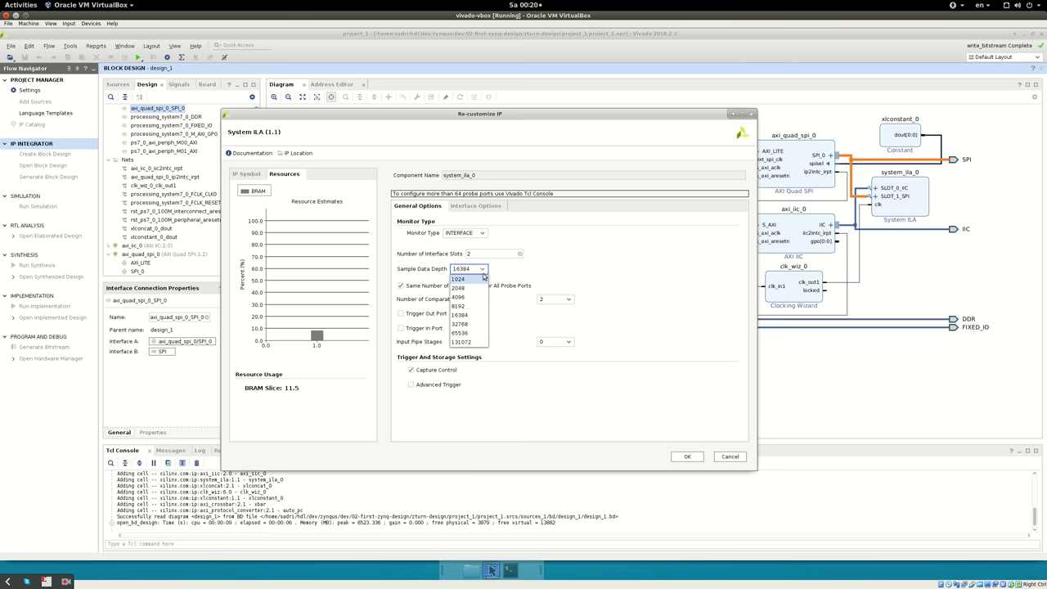
left_click(483, 269)
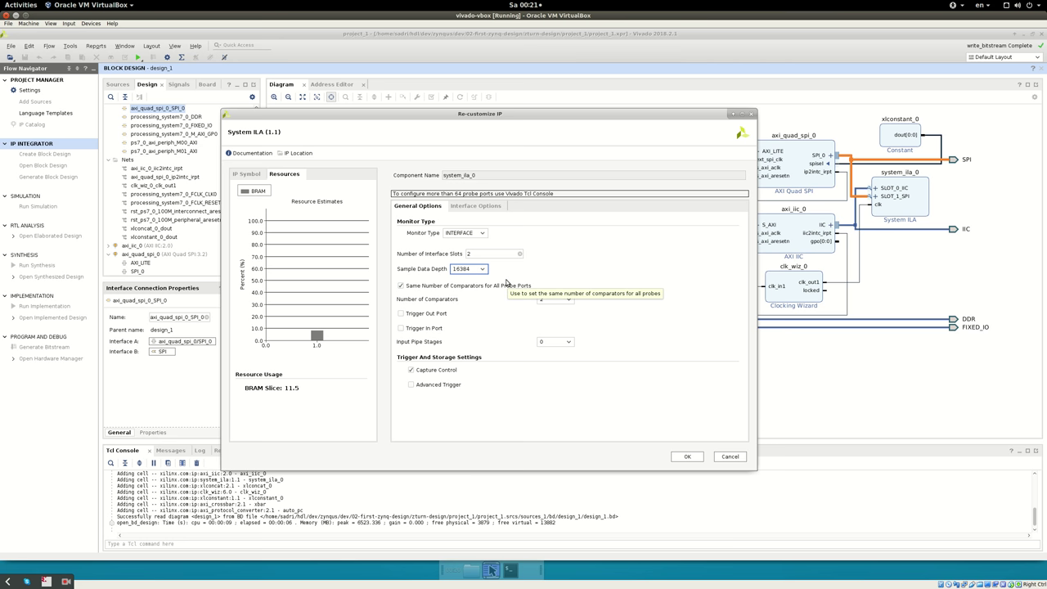
- Examine the System ILA interface types for SLOT1 and SLOT0, and discard the dialog without changes
left_click(475, 205)
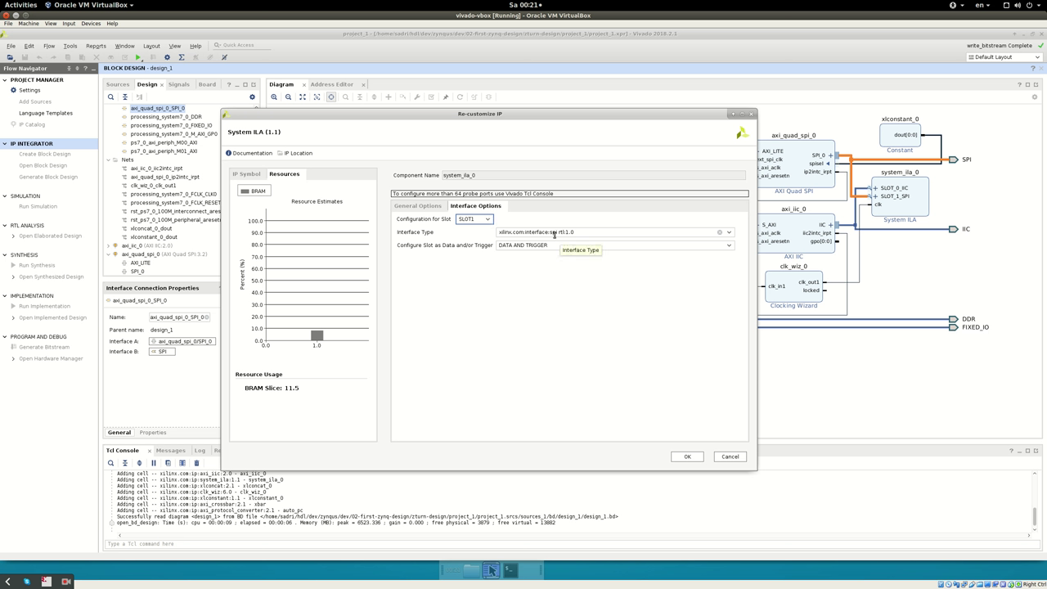
left_click(482, 219)
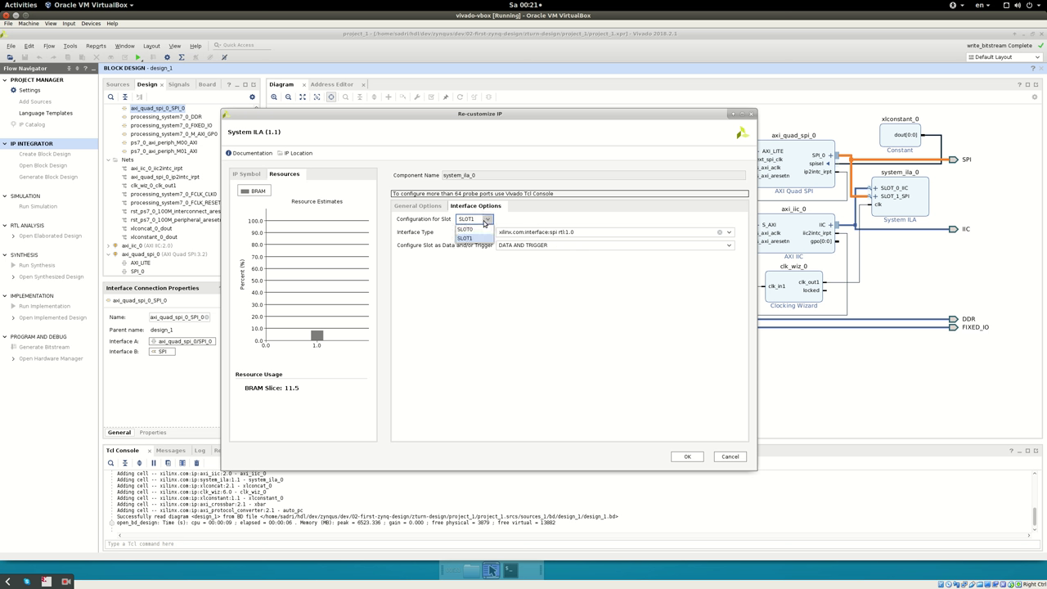
left_click(485, 228)
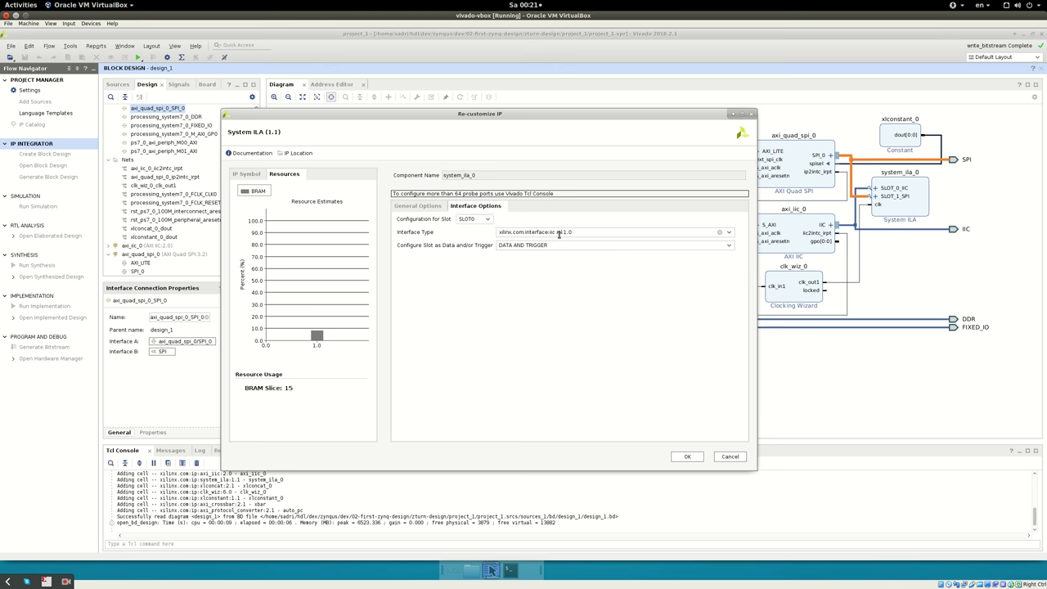
left_click(728, 458)
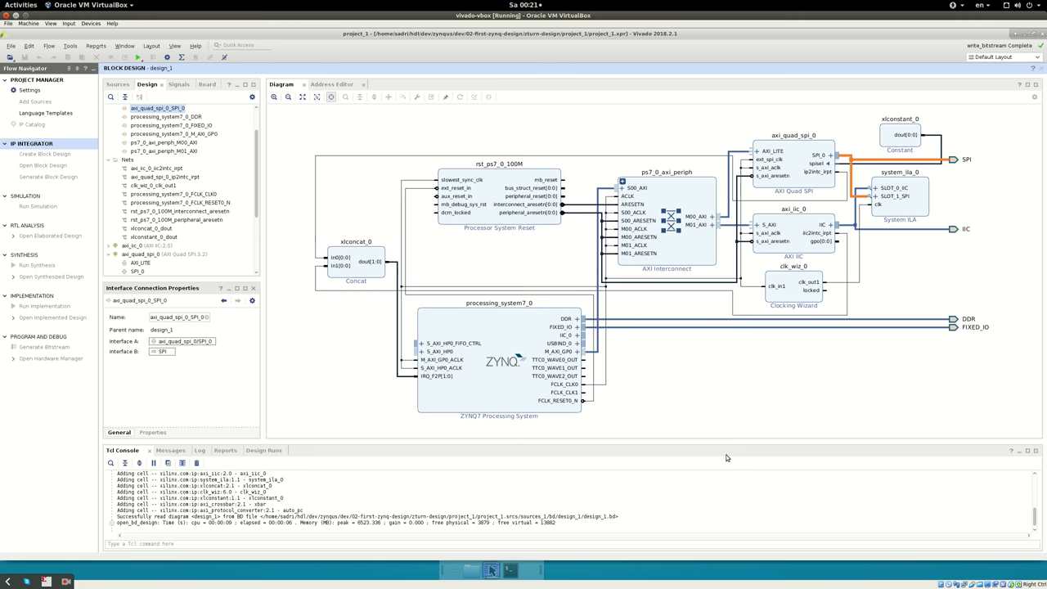
left_click(822, 390)
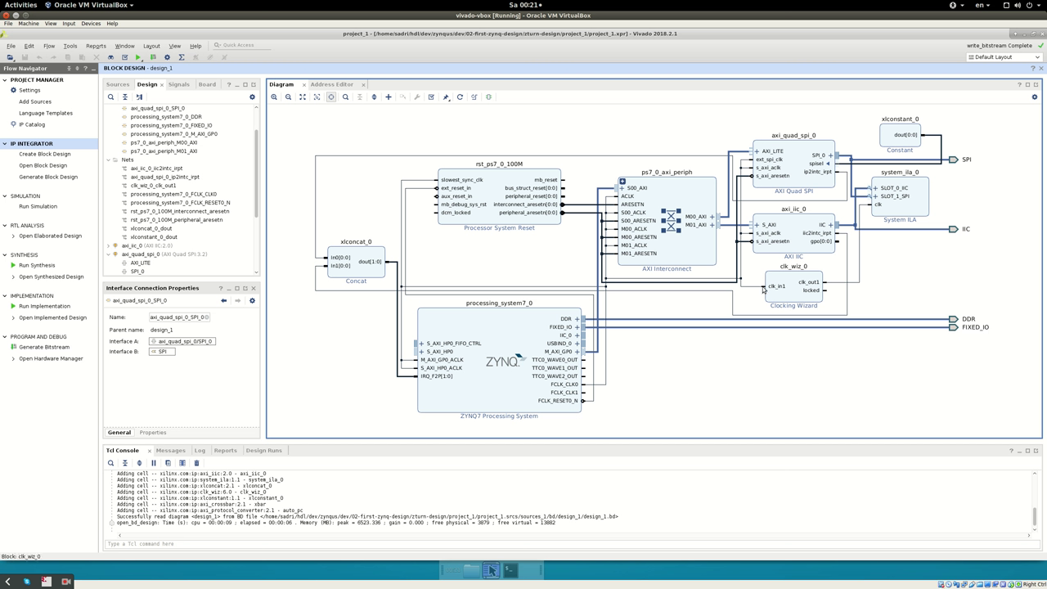
- Trace the Clocking Wizard's clk_out1 net to the System ILA and examine the wizard's clocking and output clock settings without changes
left_click(843, 285)
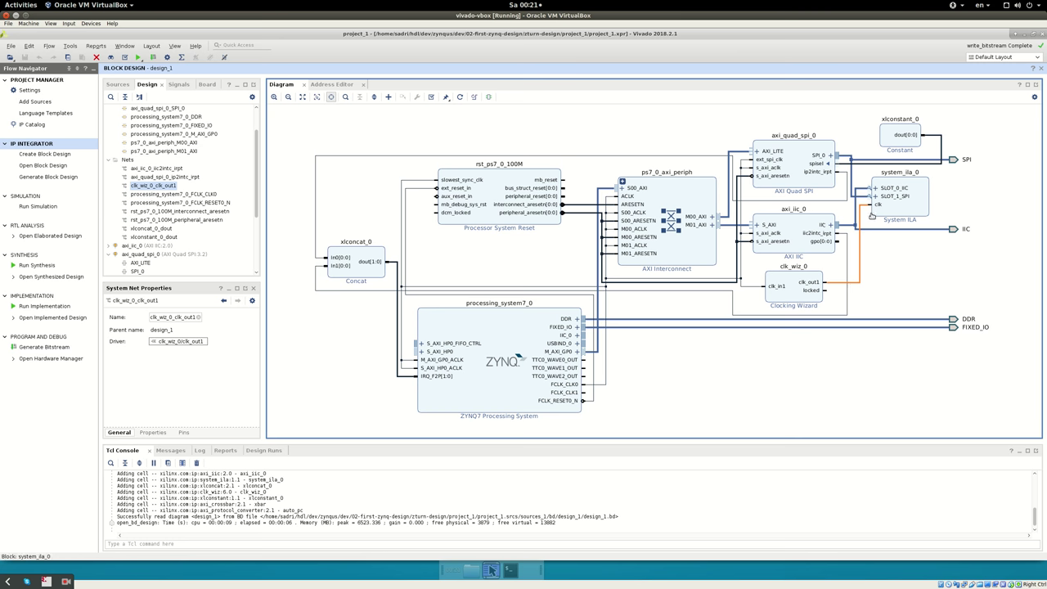
double_click(795, 290)
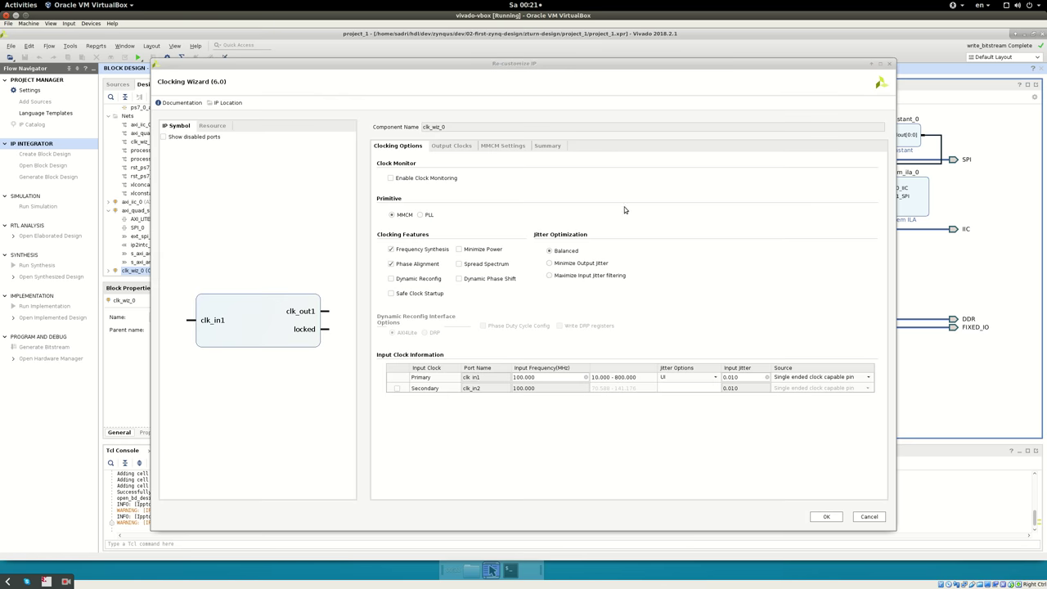
left_click(451, 147)
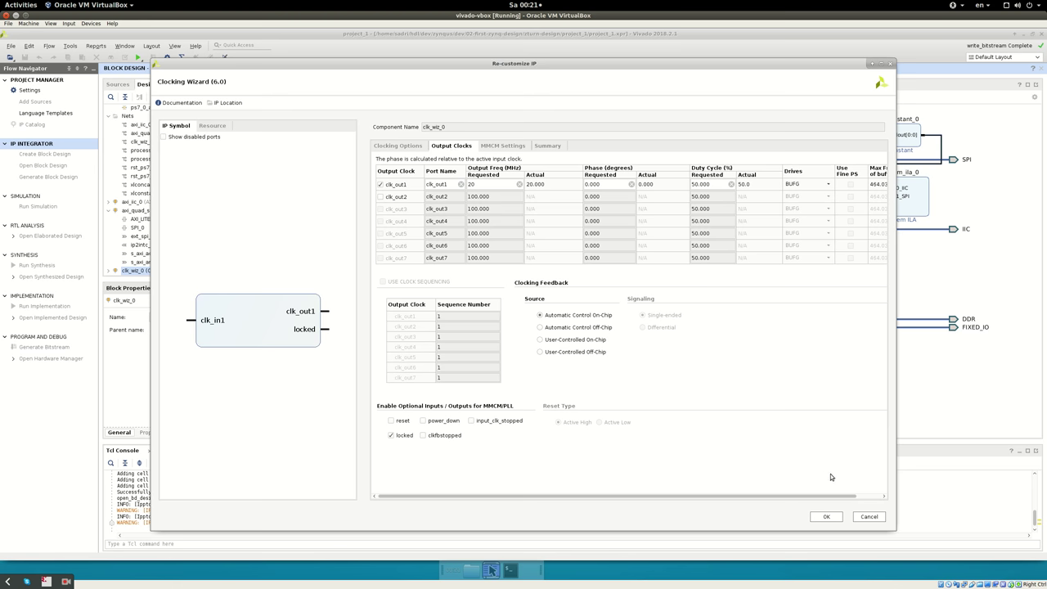
left_click(867, 516)
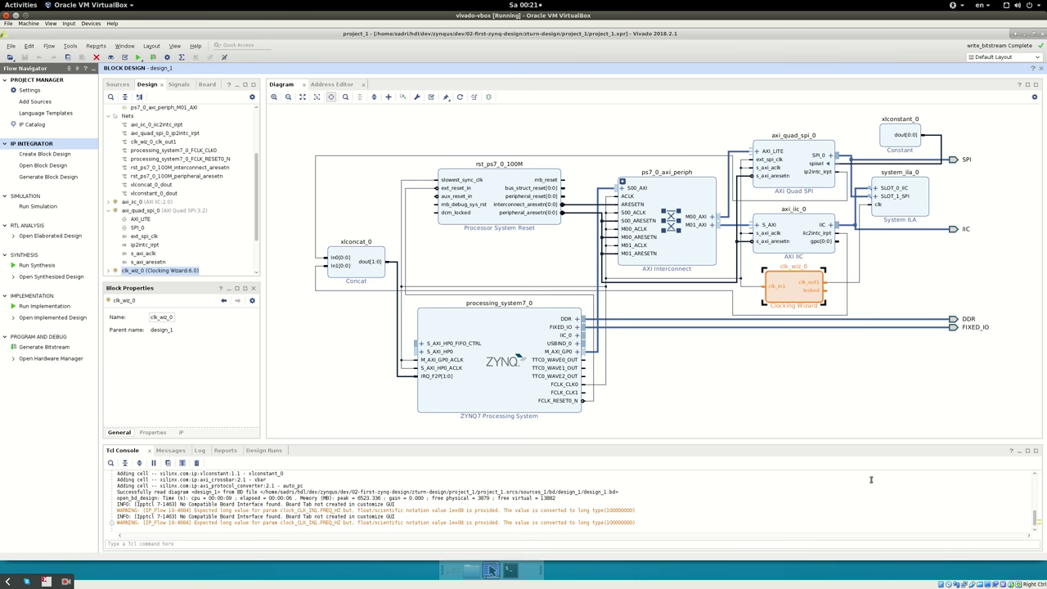
left_click(862, 279)
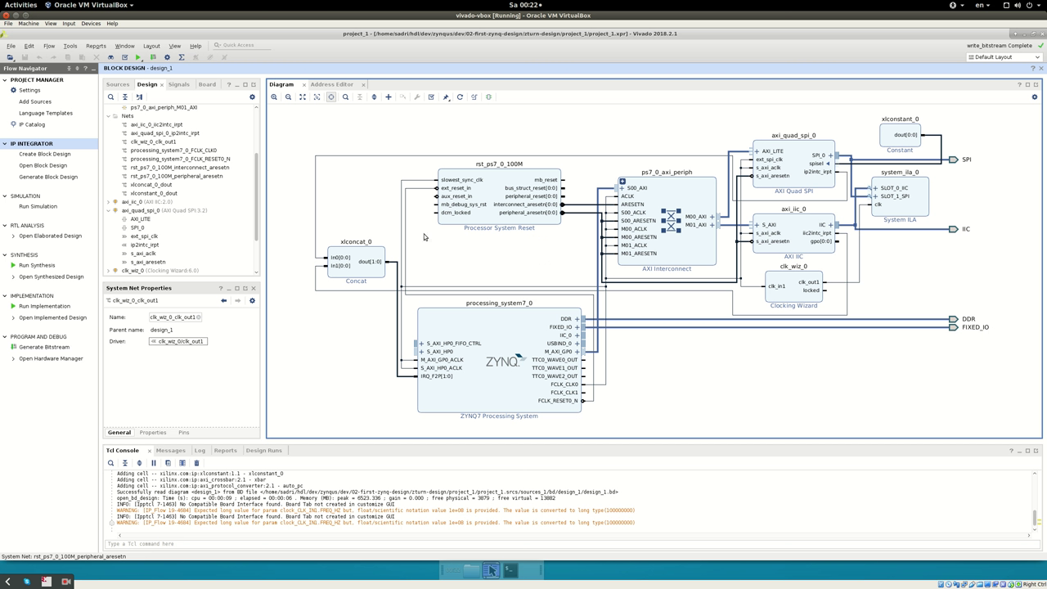
- Find the pinning.xdc constraints file in the zturn-design project's sources and select it
left_click(107, 84)
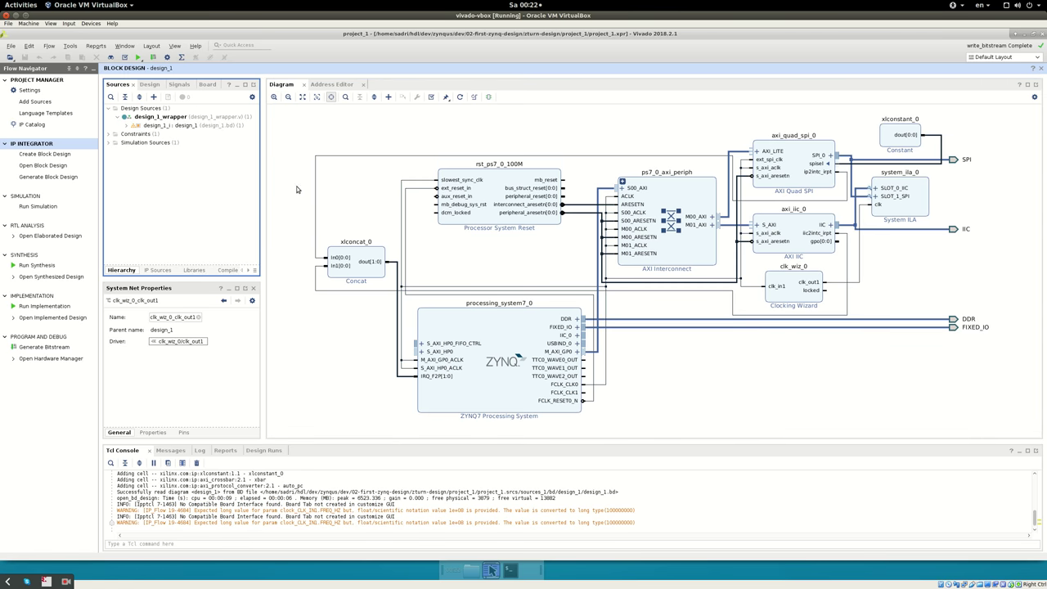
left_click(109, 135)
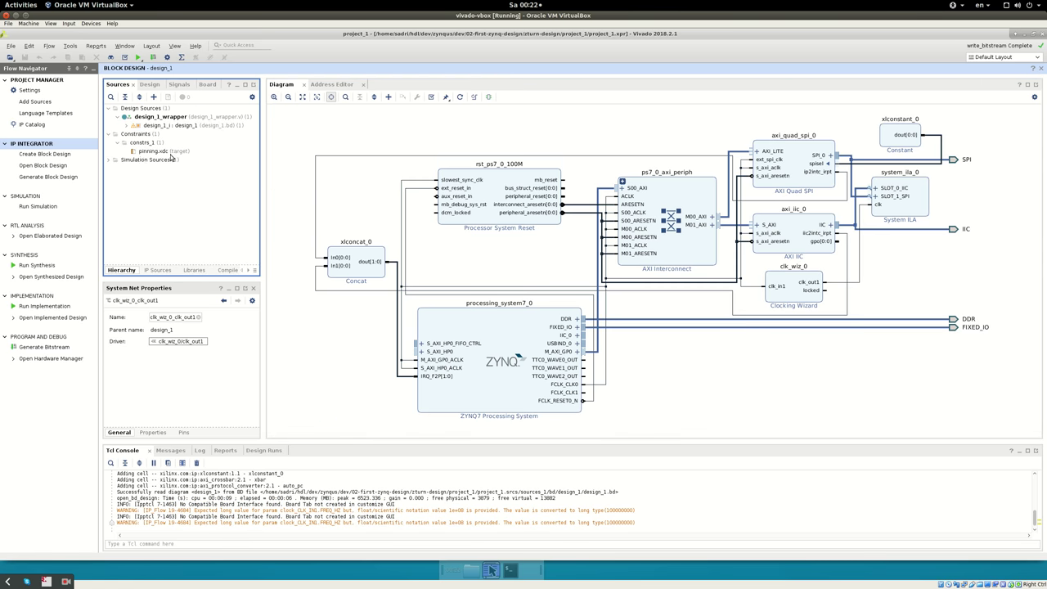
left_click(167, 151)
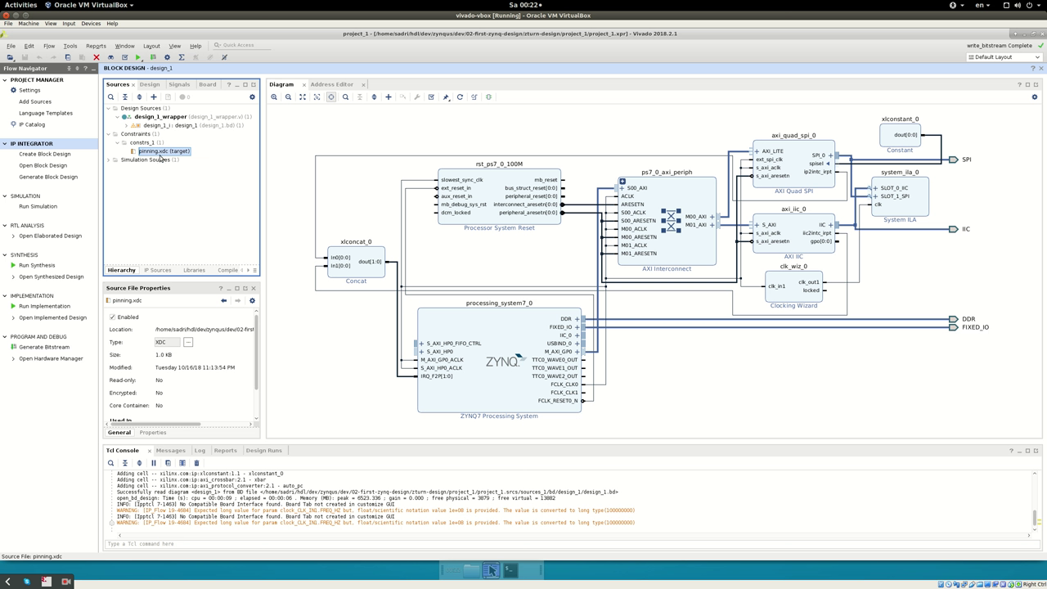
- Switch to the Zynq UltraScale+ project and open its pinning.xdc file from the constrs_1 constraint set
key("alt+Tab")
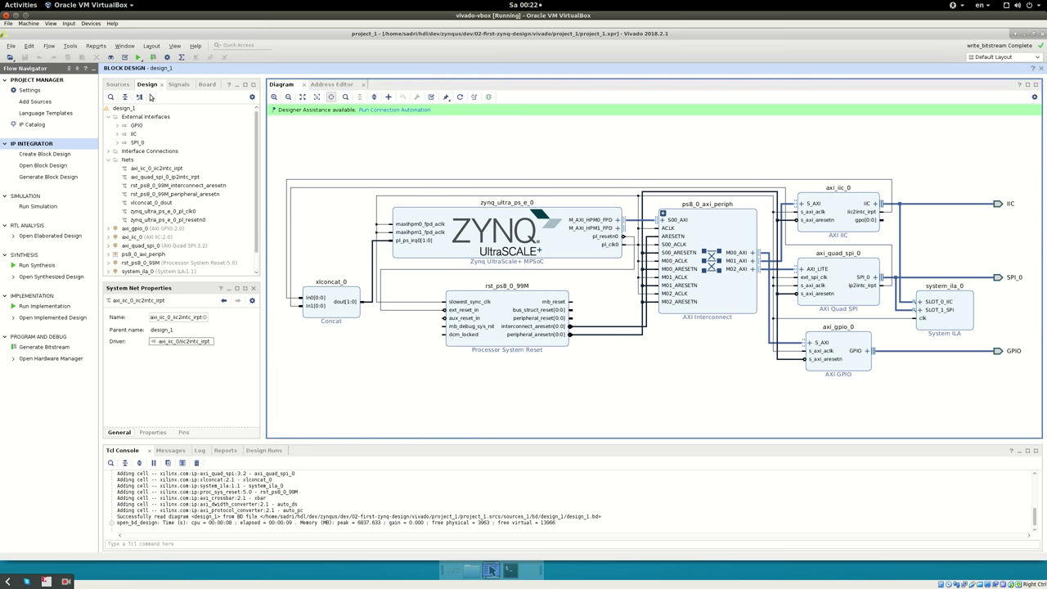
left_click(119, 85)
left_click(148, 127)
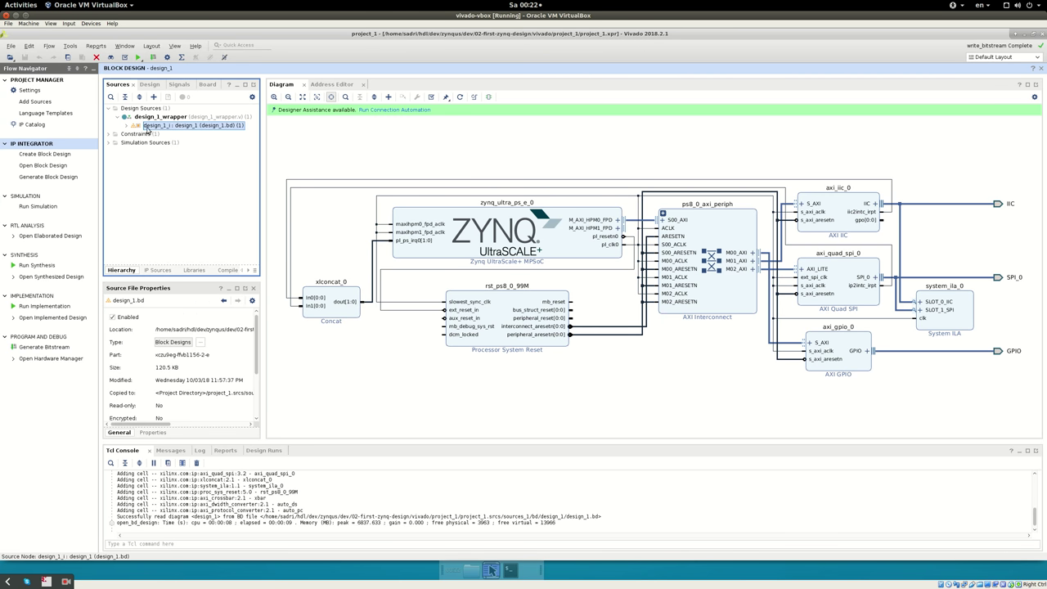
left_click(130, 142)
left_click(110, 134)
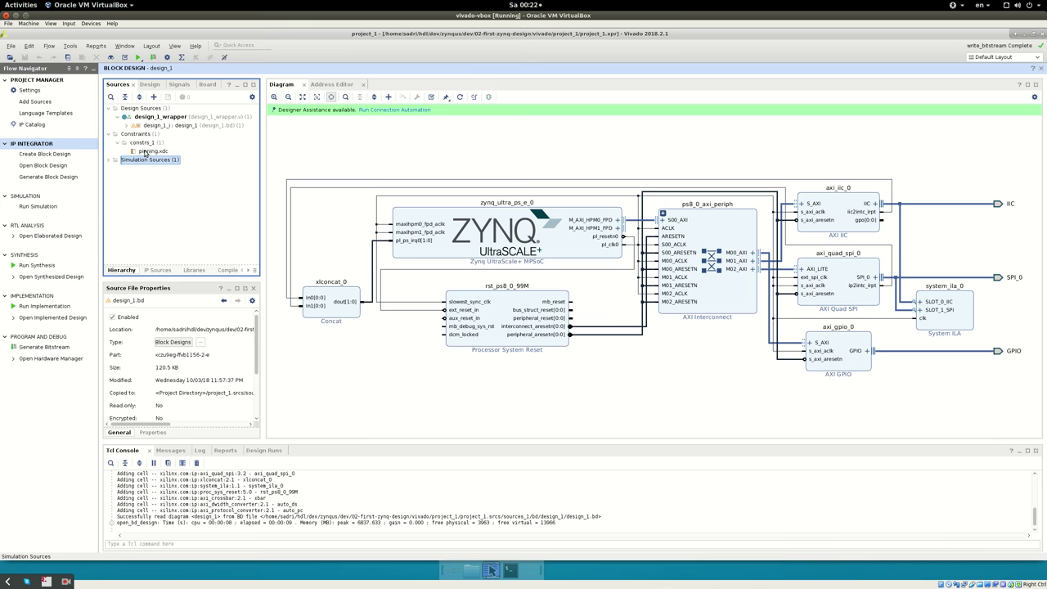
double_click(150, 151)
left_click(350, 240)
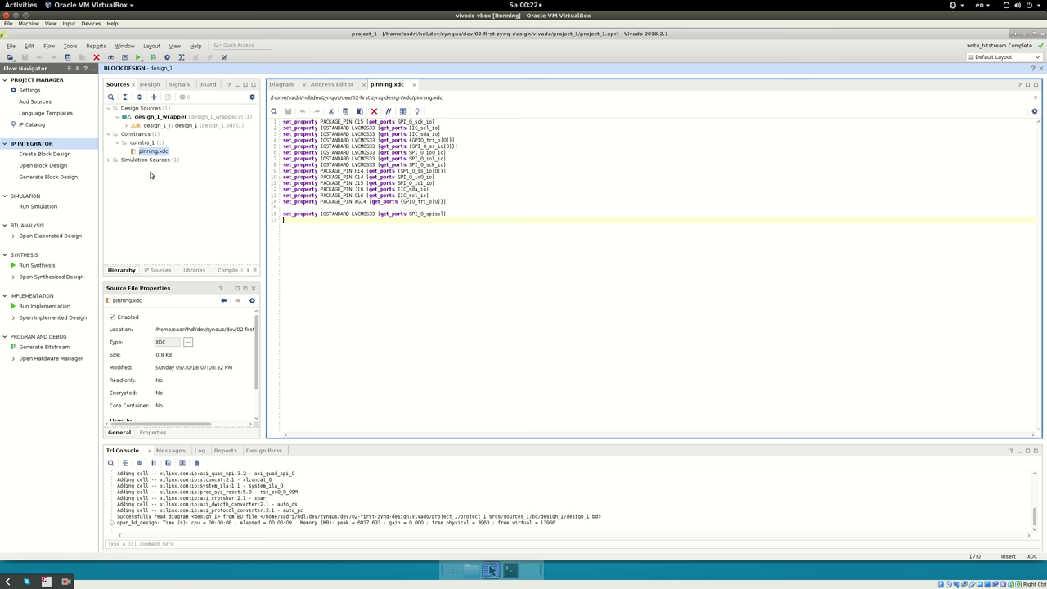
- Examine the constrs_1 constraint set and the package pin and I/O standard assignments in pinning.xdc
left_click(144, 143)
left_click(149, 153)
left_click(144, 142)
left_click(152, 152)
left_click(144, 143)
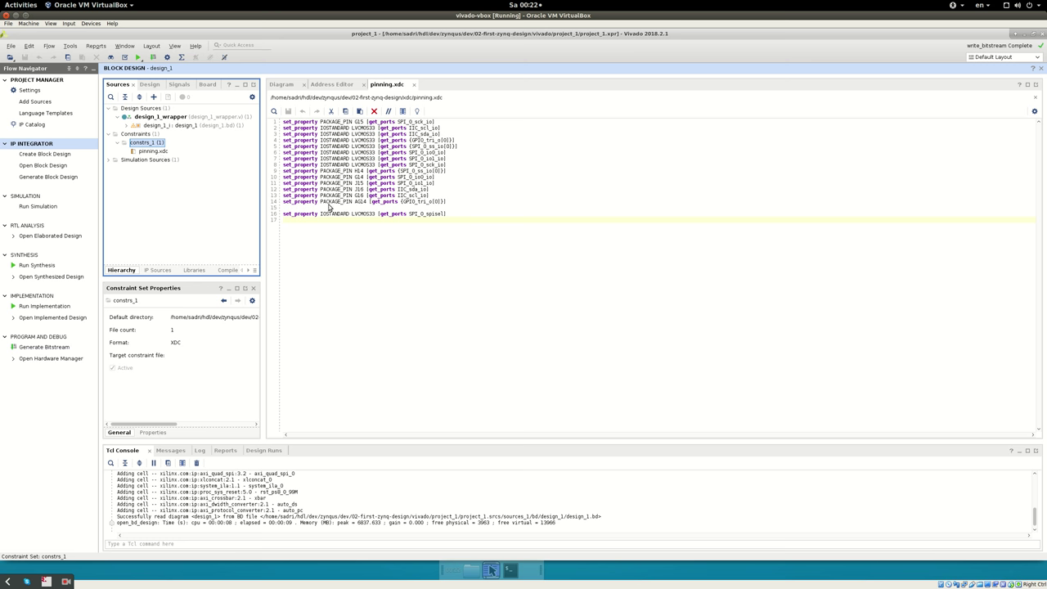
left_click(425, 243)
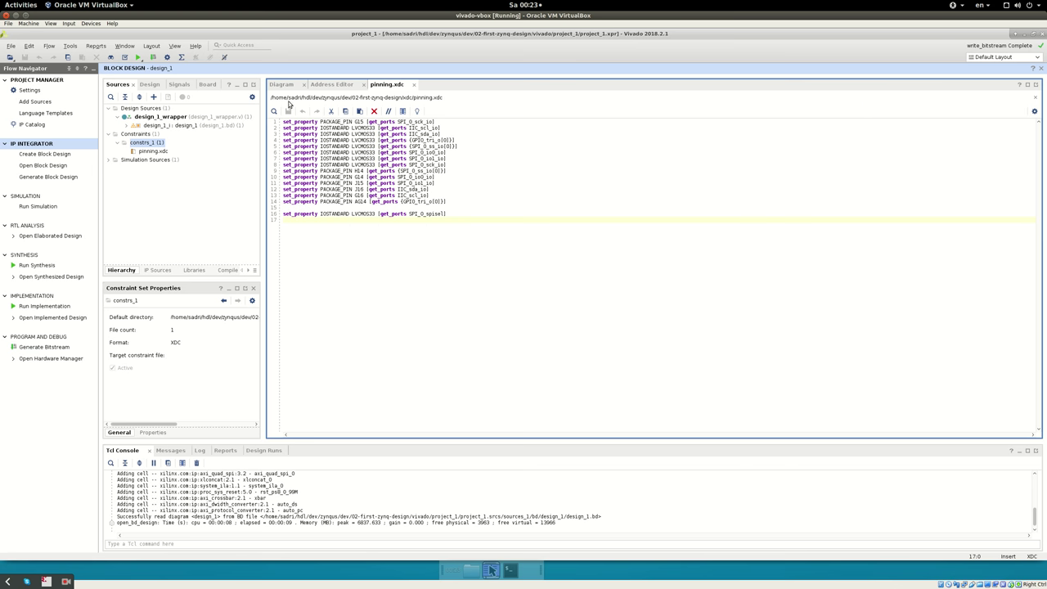
- Return to the Zynq UltraScale+ block diagram and open the project's implemented design
left_click(281, 85)
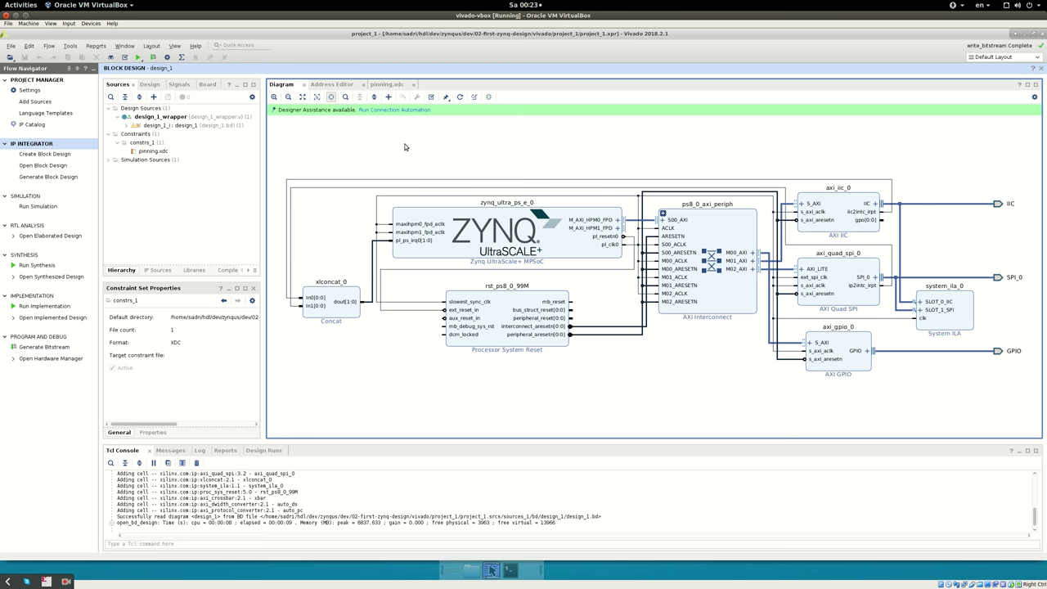
left_click(53, 317)
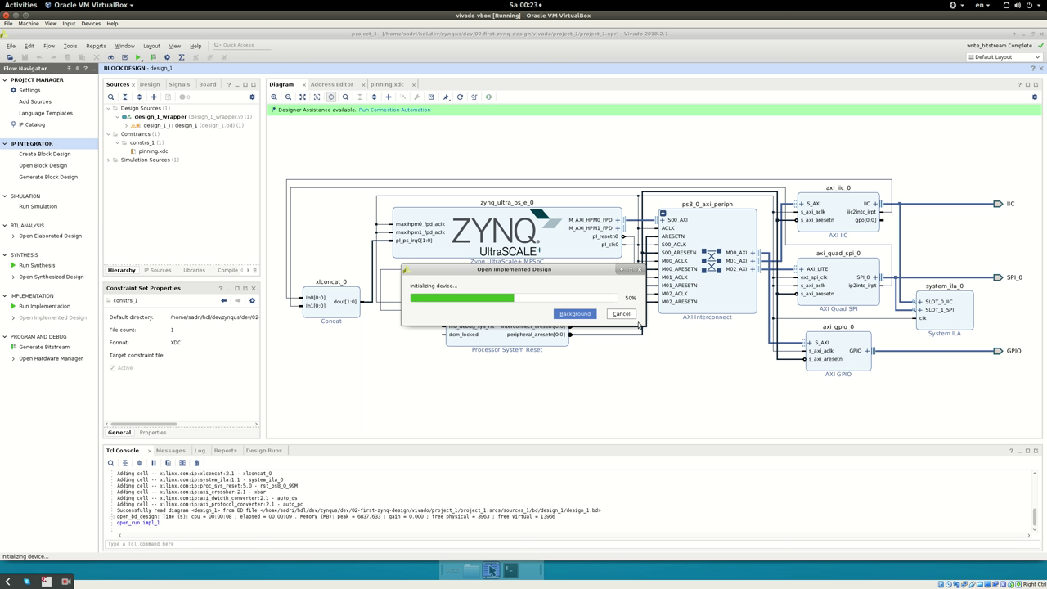
- Cancel loading the UltraScale+ implemented design and open the zturn-design project's implemented design in the background instead
left_click(621, 314)
key("alt+Tab")
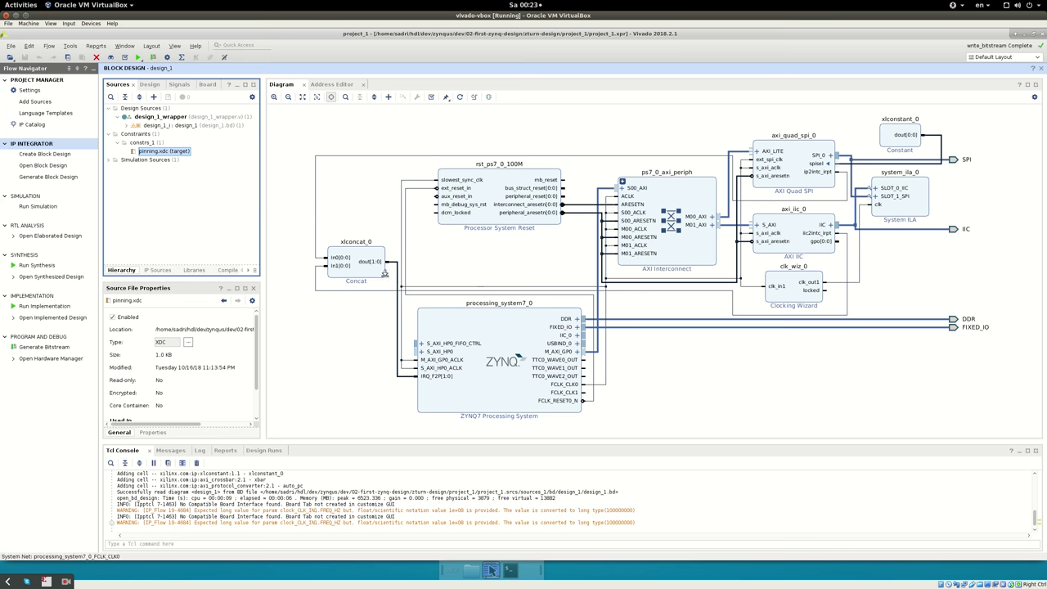
left_click(52, 317)
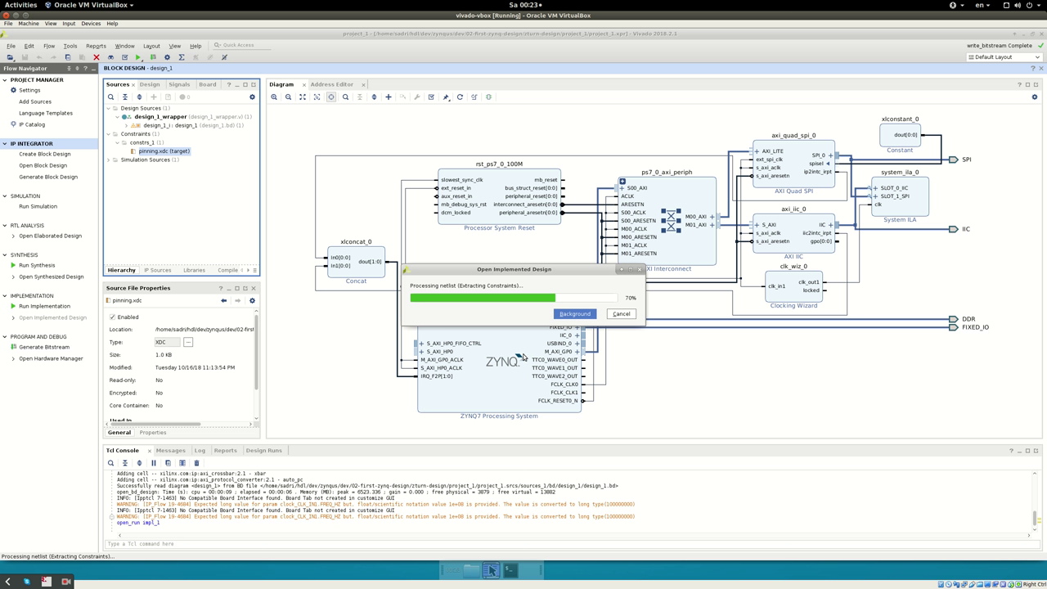
left_click(574, 314)
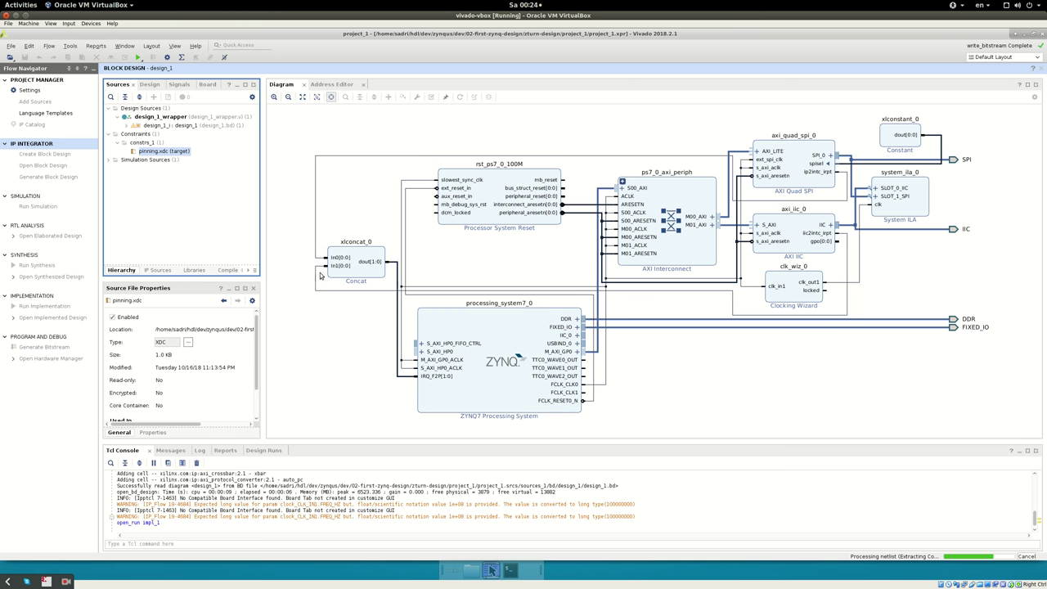
left_click(11, 46)
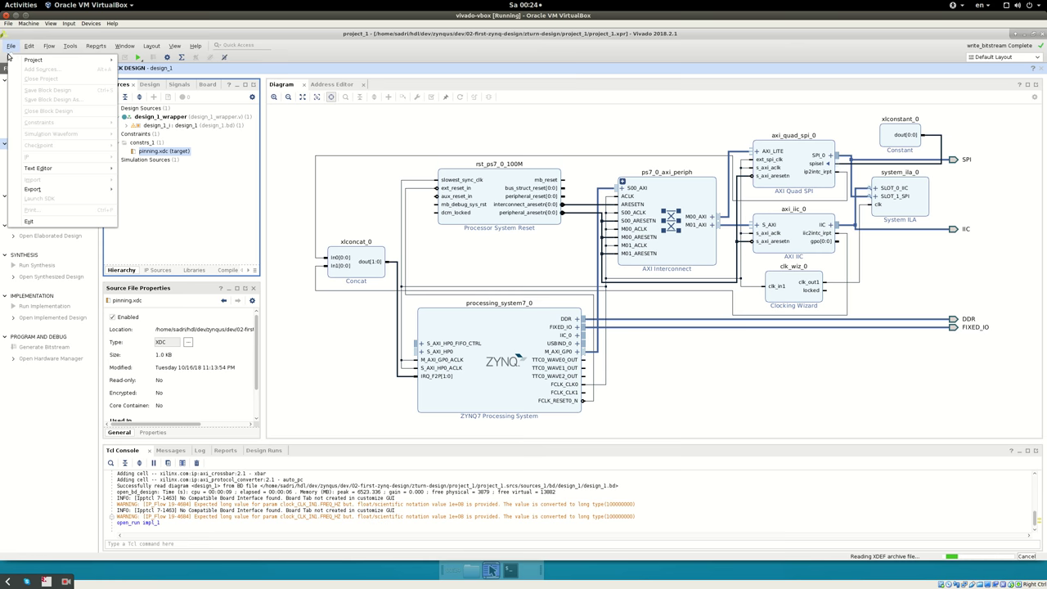
mouse_move(9, 60)
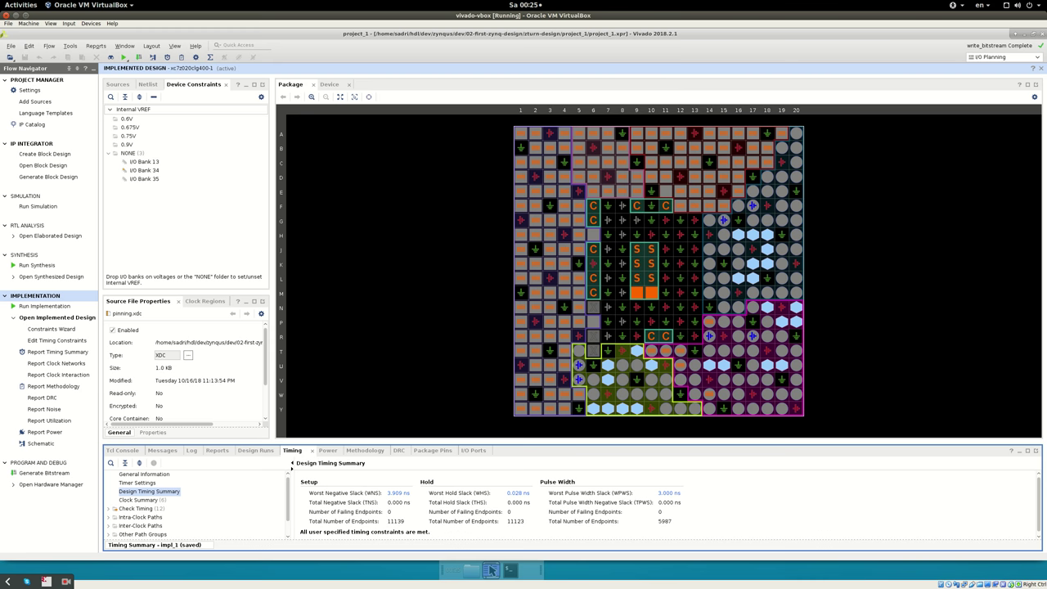
- Return to the Zynq-7000 block diagram, inspect the processing_system7_0 customization with its peripheral I/O pins, and cancel out of it
left_click(37, 144)
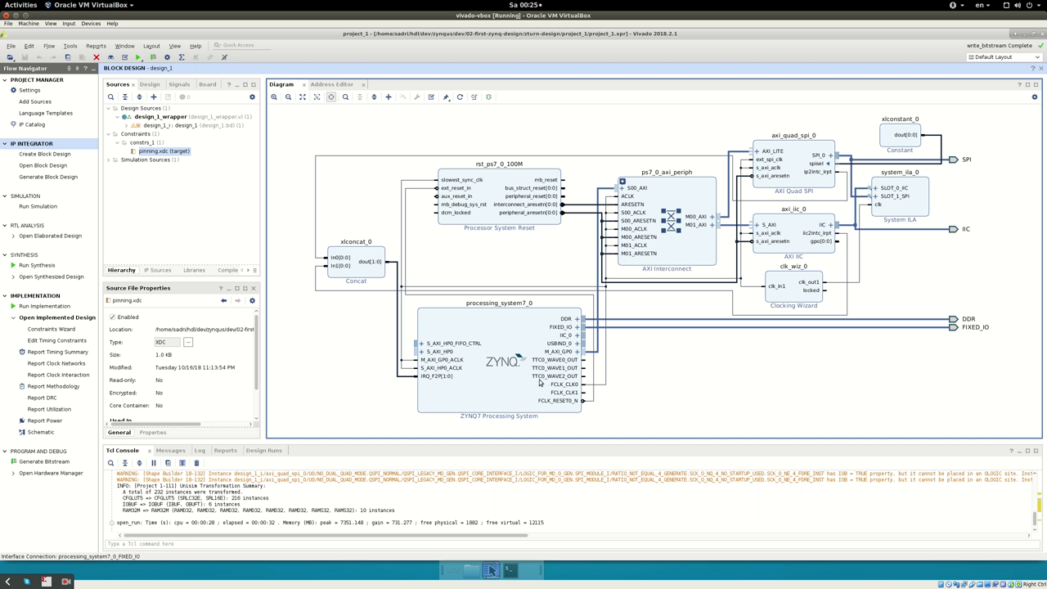
double_click(505, 332)
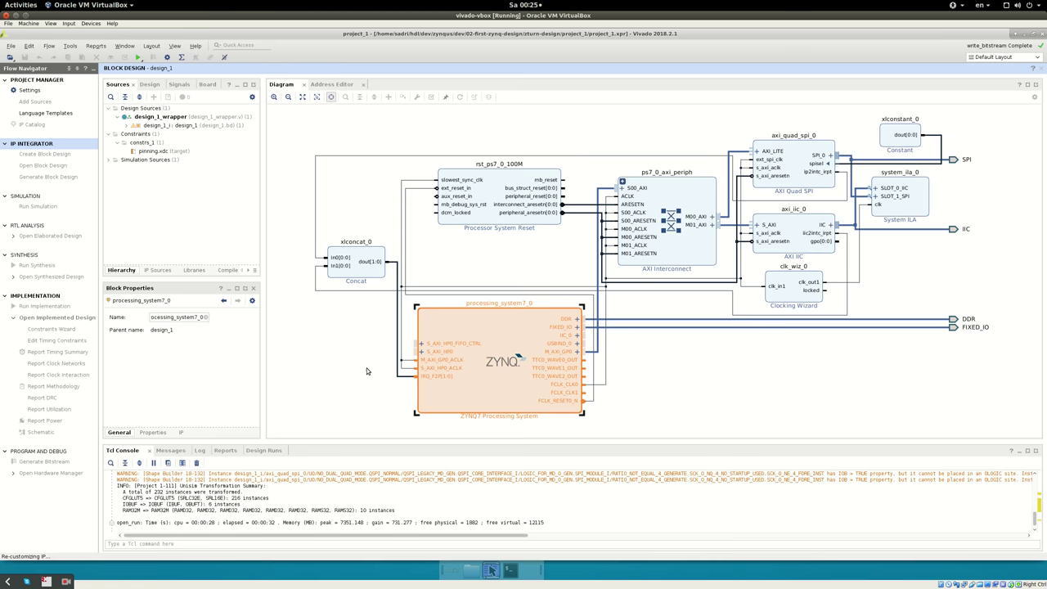
left_click(362, 237)
left_click(363, 251)
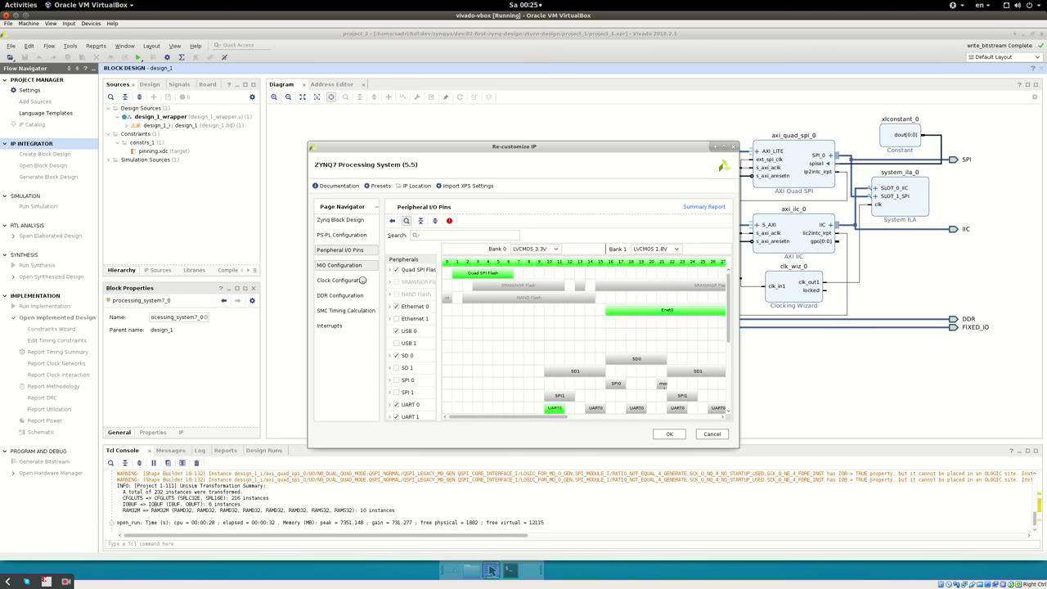
left_click(710, 435)
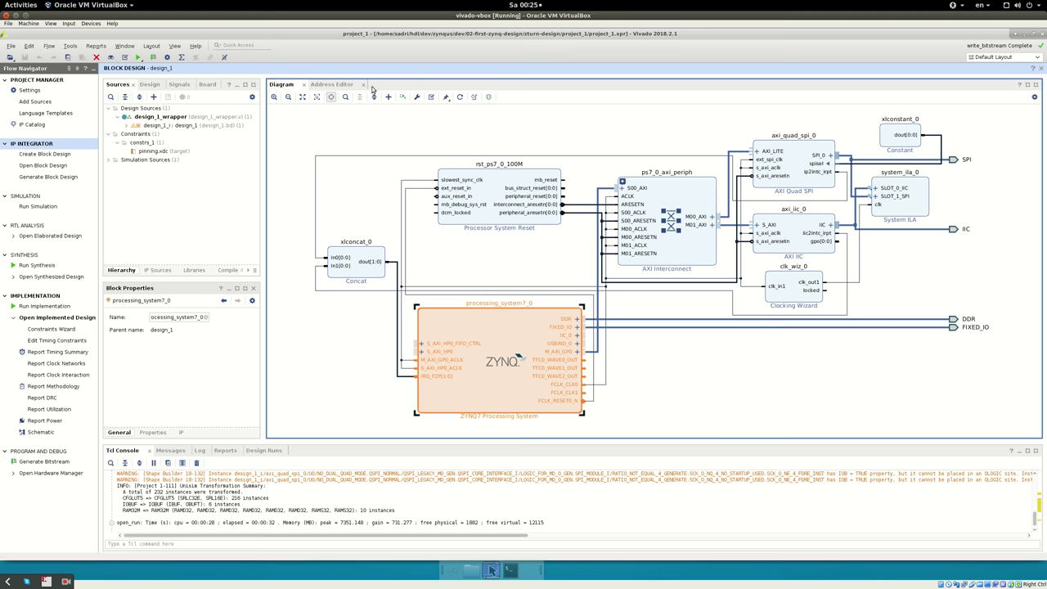
- Review the processing_system7_0 address map in the Address Editor and return to the block diagram with nothing selected
left_click(336, 85)
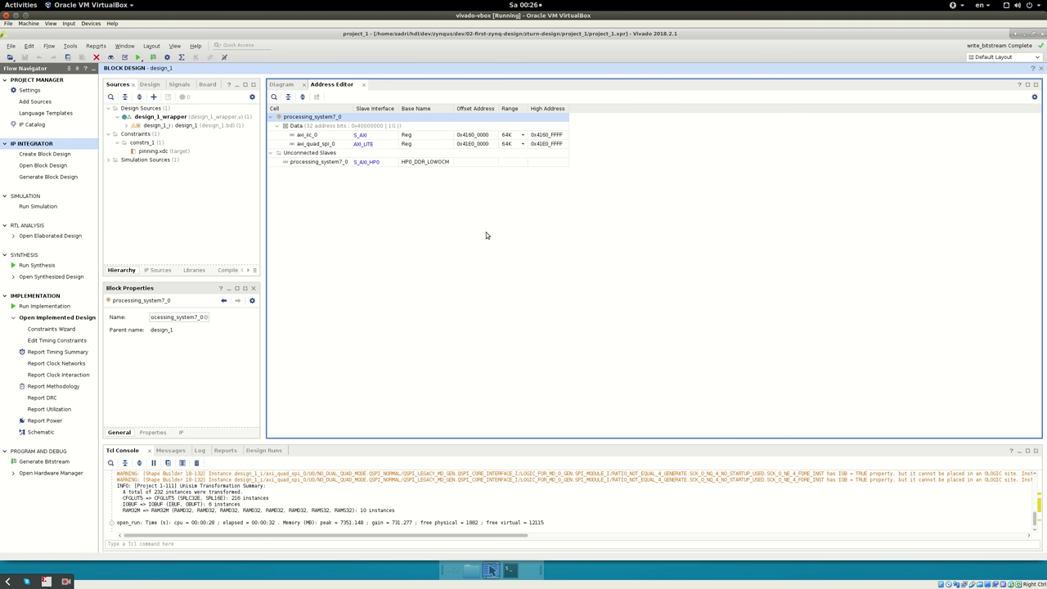
left_click(280, 84)
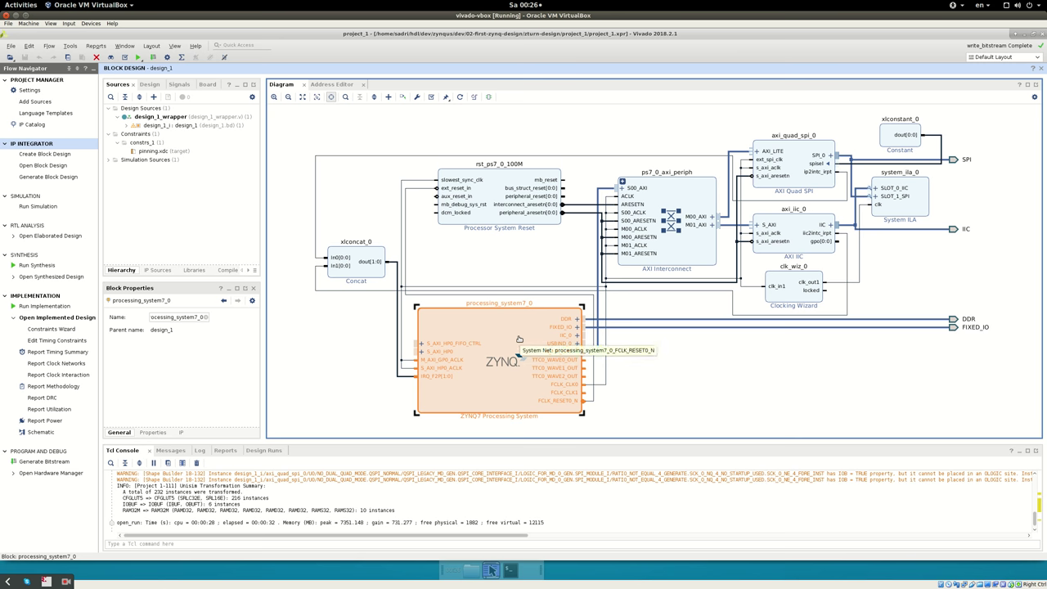
left_click(664, 395)
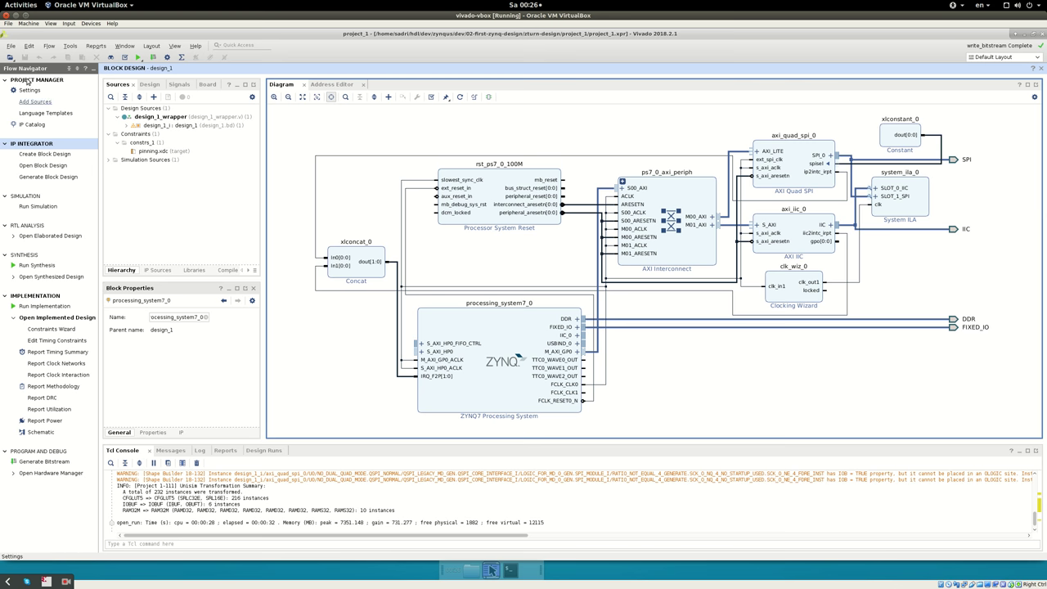
- Open the Export Hardware dialog for the zturn-design project and check its export location choices
left_click(11, 46)
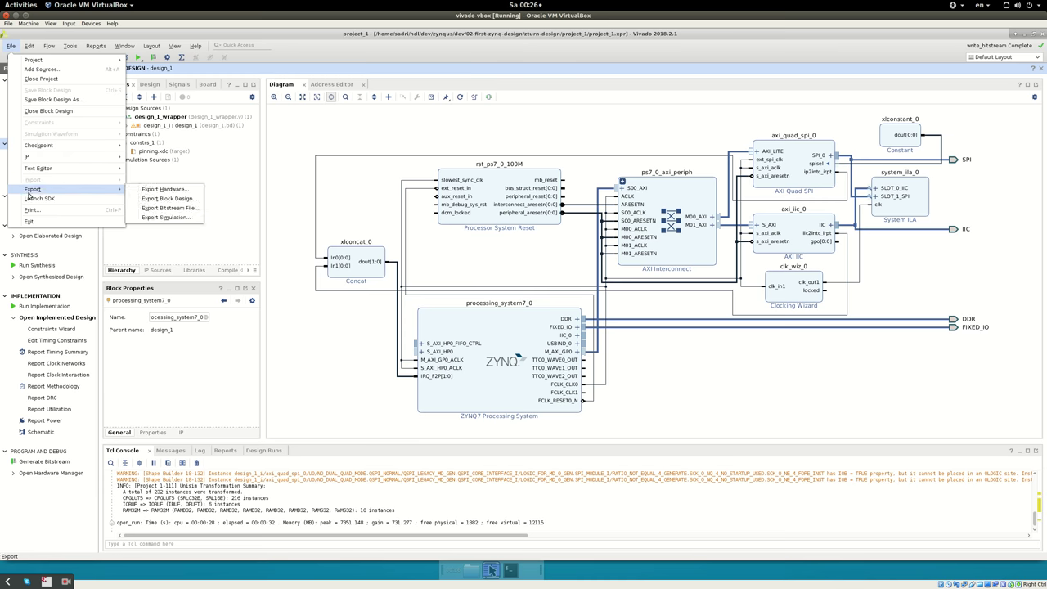
mouse_move(114, 188)
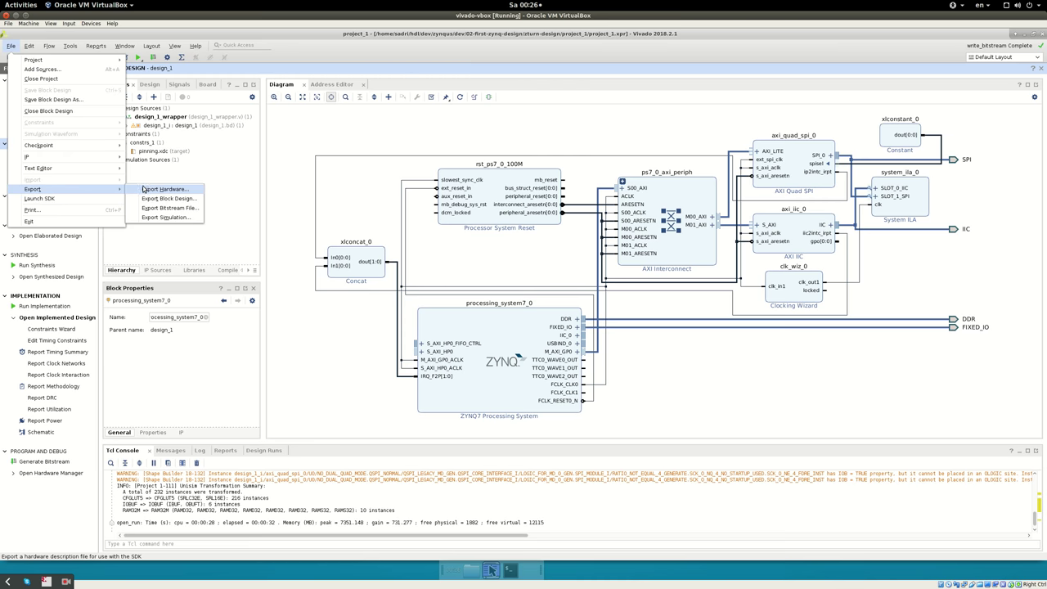
left_click(148, 190)
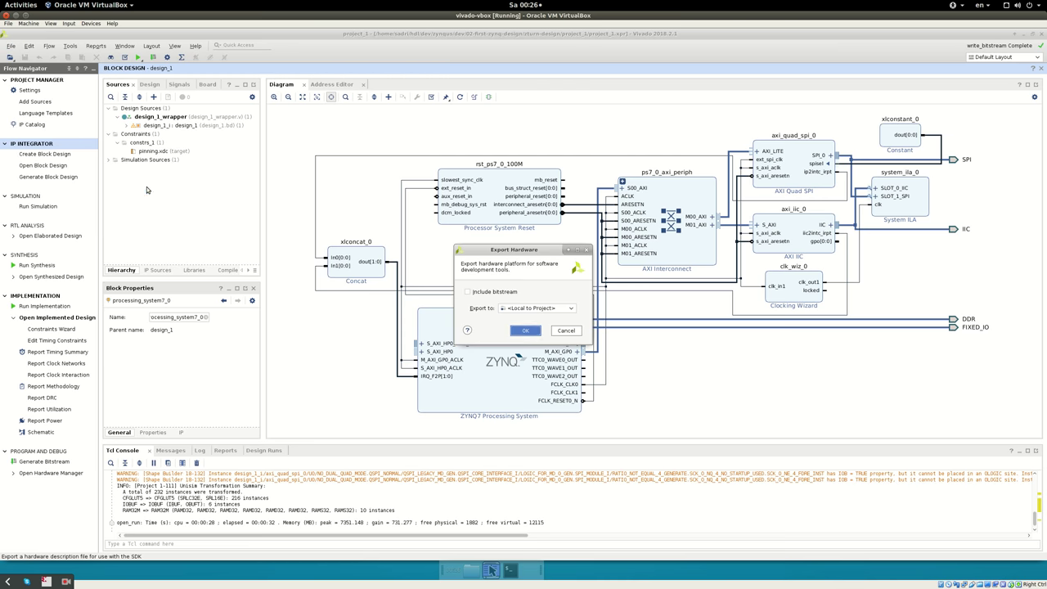
left_click(528, 309)
left_click(527, 311)
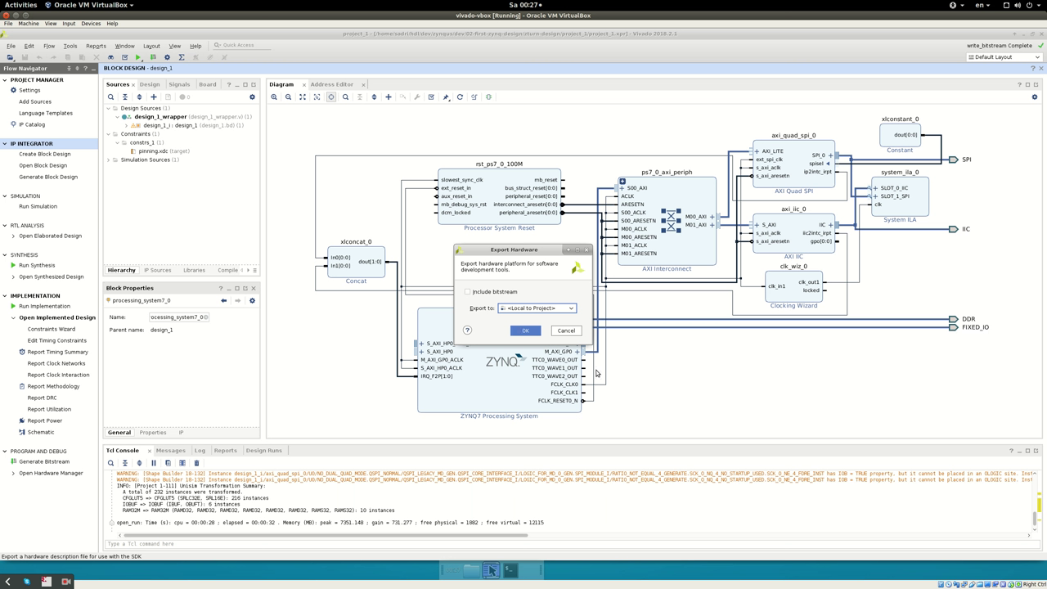
- Switch to the terminal session in the zturn-design project_1 folder, clear it and list the folder's contents
key("alt+Tab")
key("alt+Tab")
key("alt+Tab")
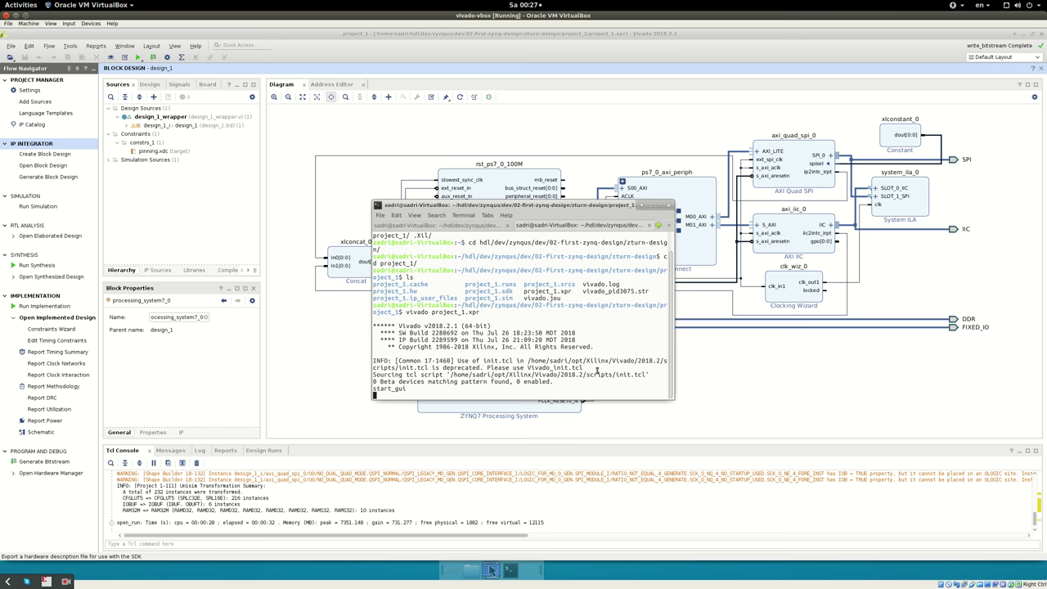
key("ctrl+l")
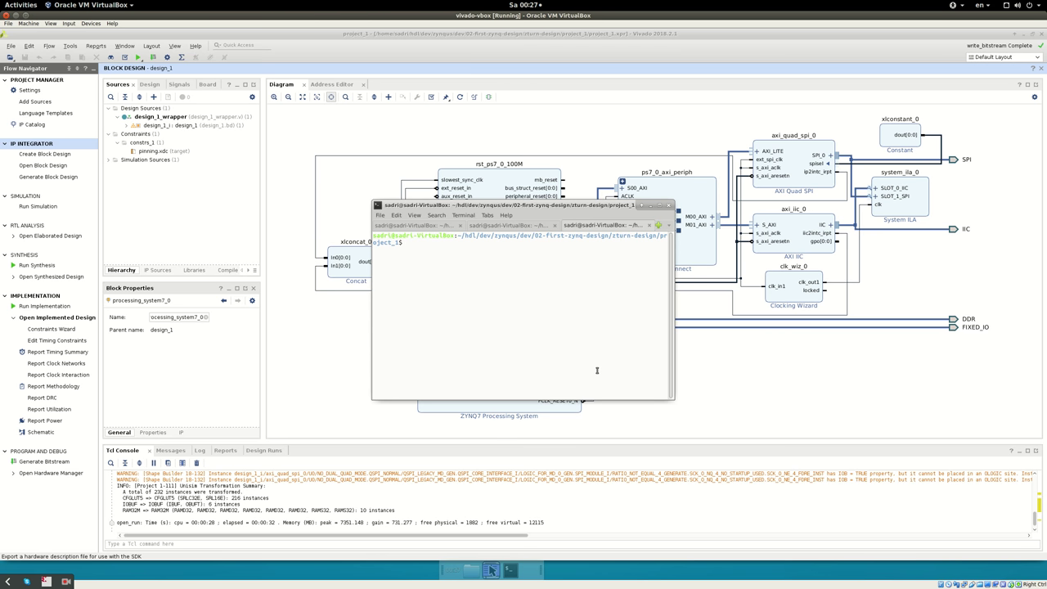
type("ls")
key("Return")
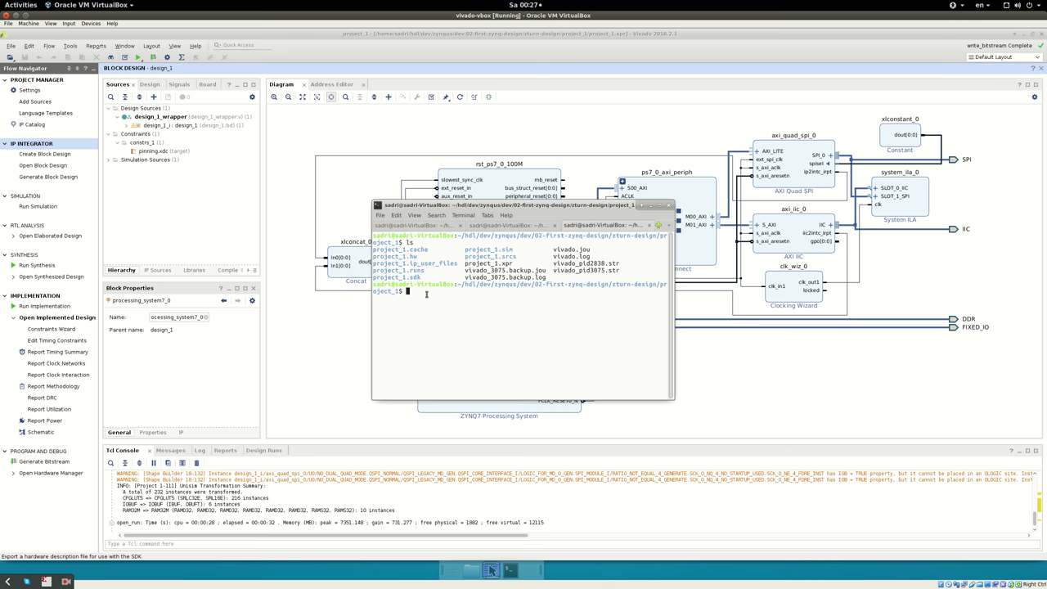
- Change into the project_1.sdk folder, list its files in detail and highlight design_1_wrapper.hdf
left_click_drag(381, 278, 404, 277)
left_click_drag(411, 277, 425, 284)
type("cd pro")
key("Tab")
type("sdk/")
key("Return")
type("ll")
key("Return")
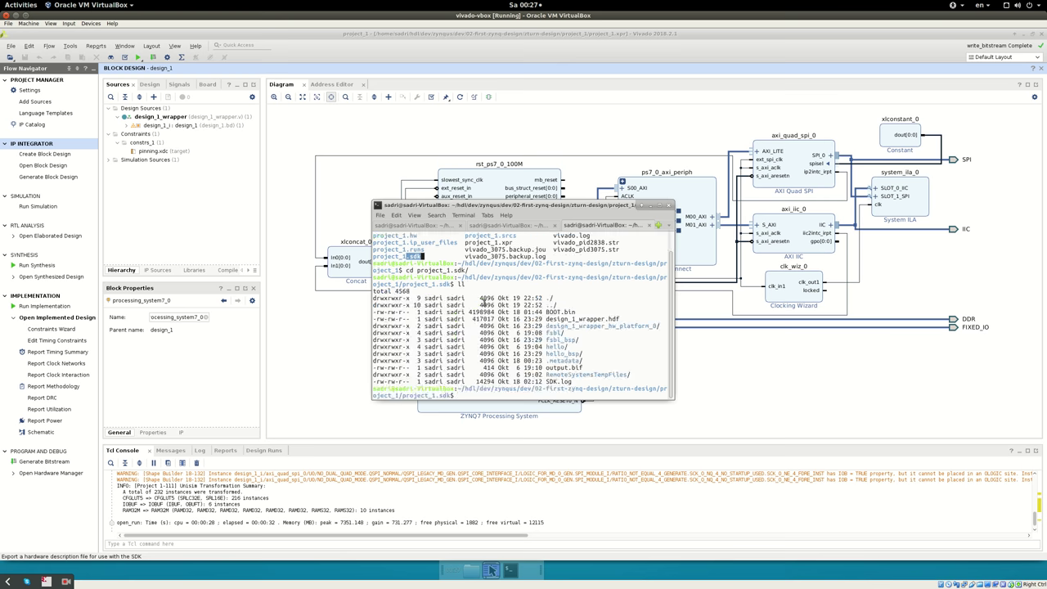
left_click_drag(547, 319, 620, 319)
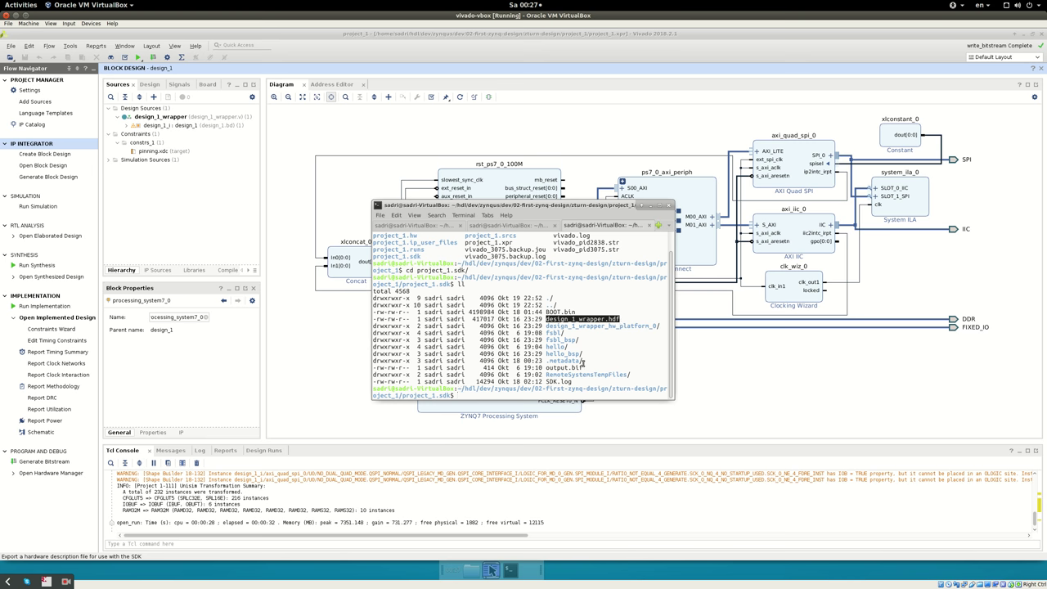
- Switch back to Vivado and cancel the hardware export of the zturn-design project
left_click(676, 345)
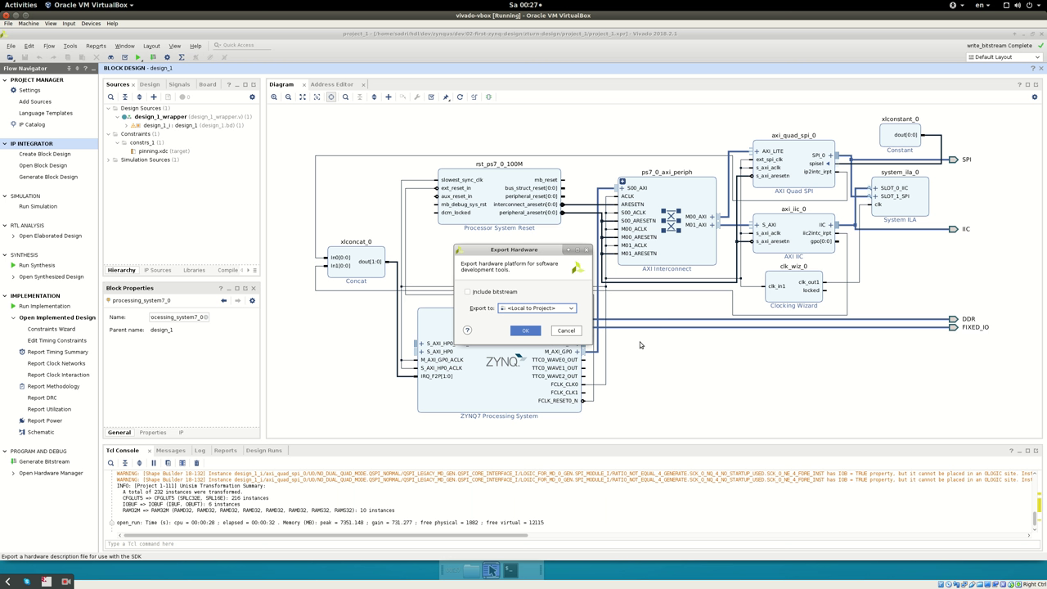
key("alt+Tab")
left_click(572, 332)
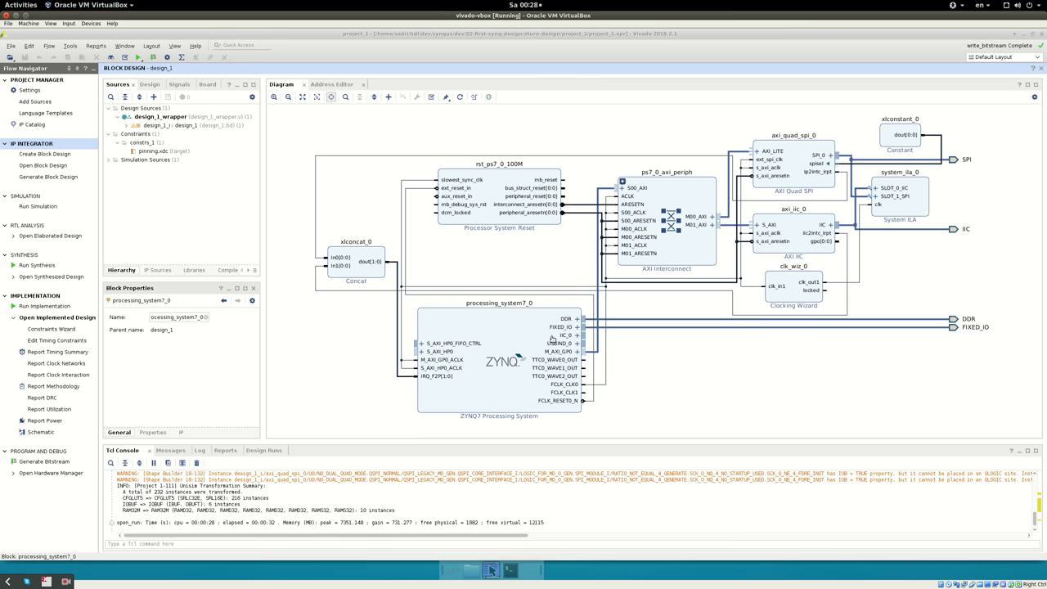
- Bring the terminal back, widen its window and examine the design_1_wrapper.hdf entry in the project_1.sdk listing
key("alt+Tab")
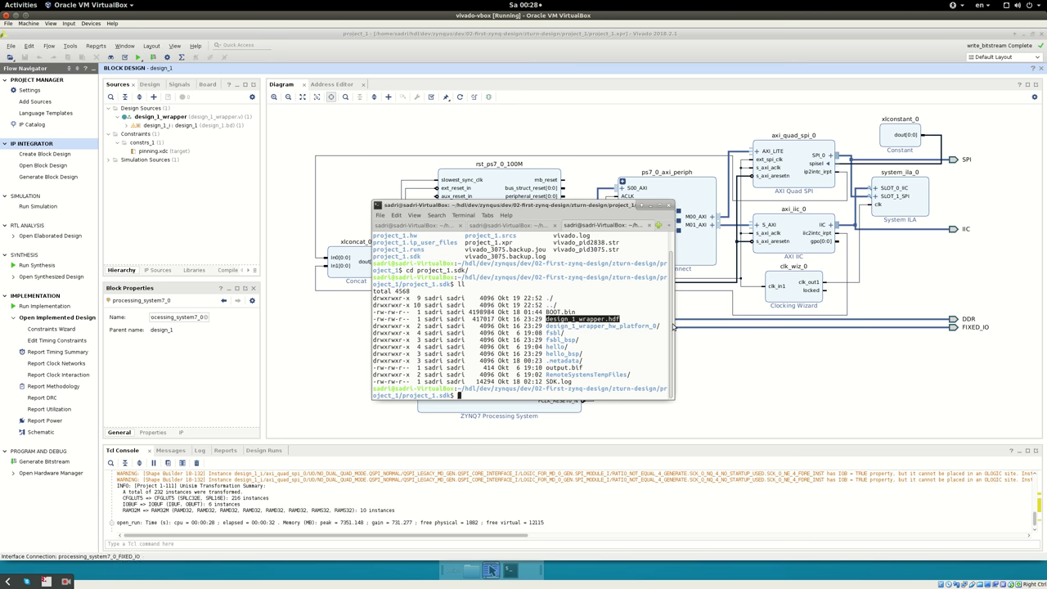
left_click_drag(669, 323, 906, 323)
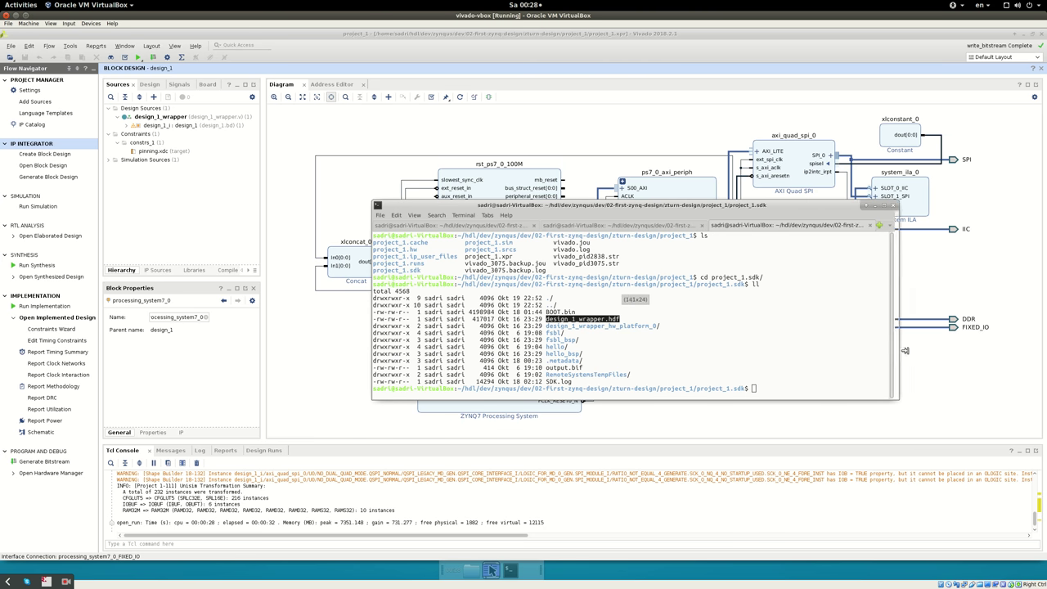
left_click(766, 357)
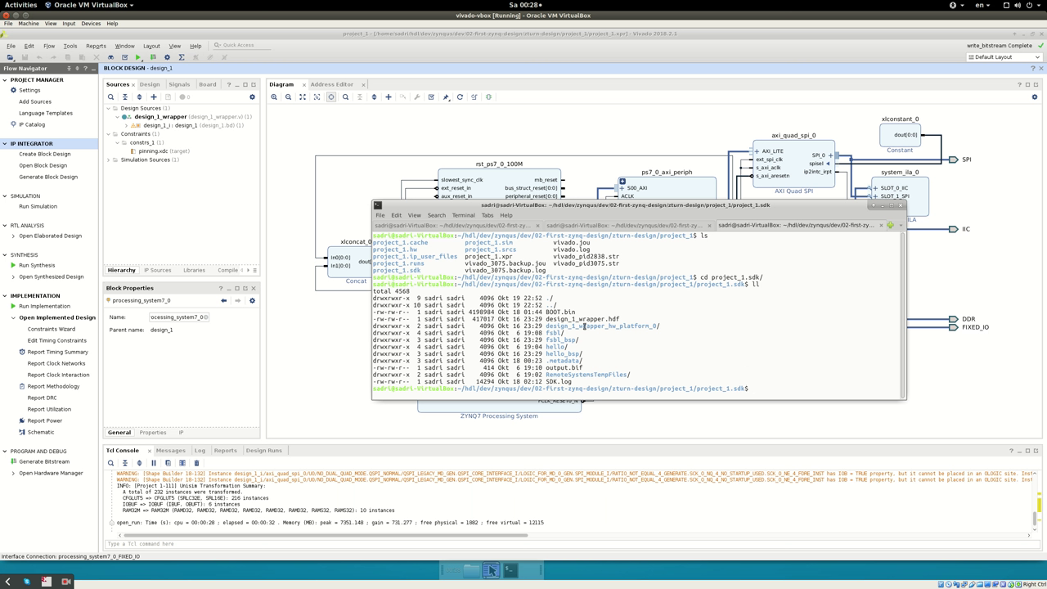
double_click(586, 319)
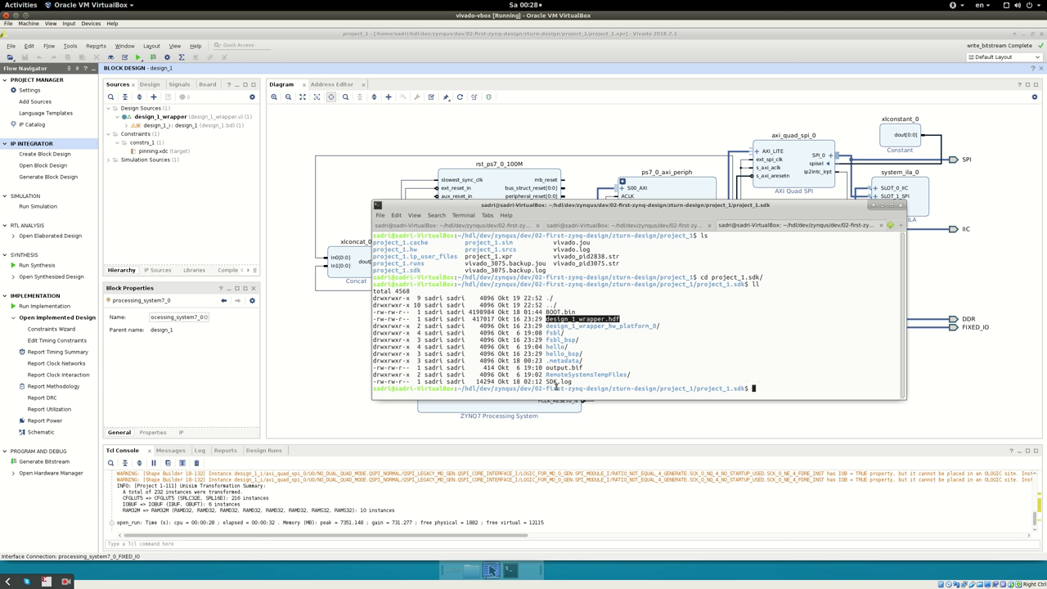
left_click_drag(545, 320, 622, 323)
left_click(616, 331)
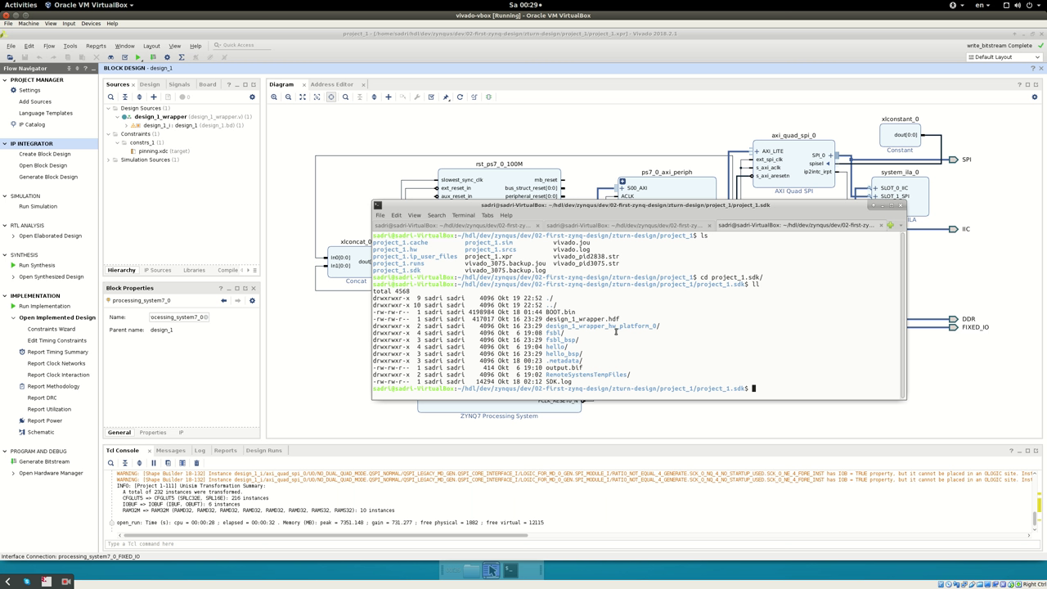
- Return to Vivado, review the export commands for the zturn-design project and switch to the Zynq UltraScale+ project
left_click(460, 119)
left_click(10, 46)
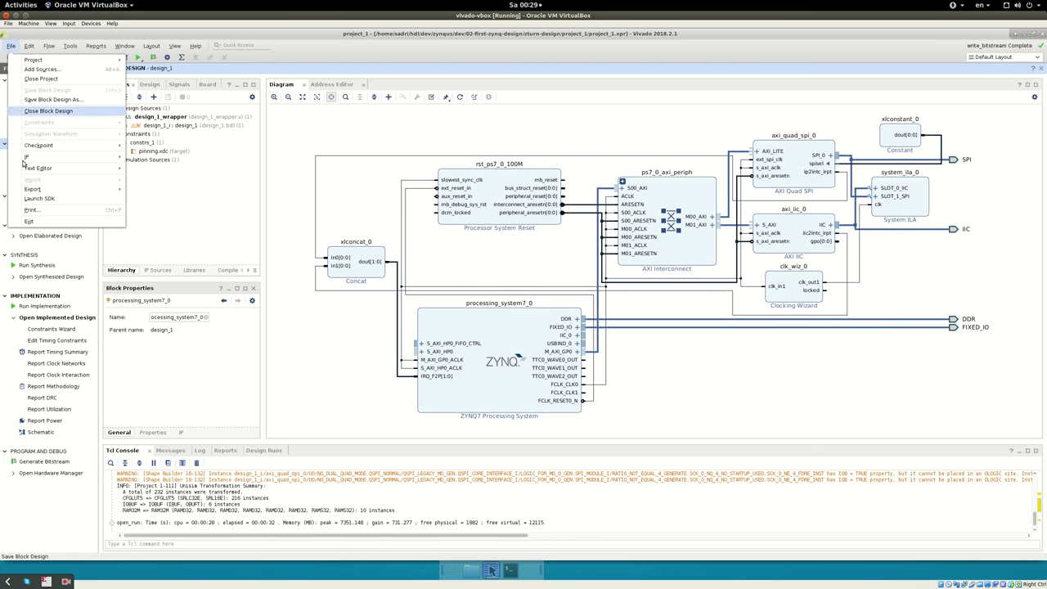
mouse_move(121, 189)
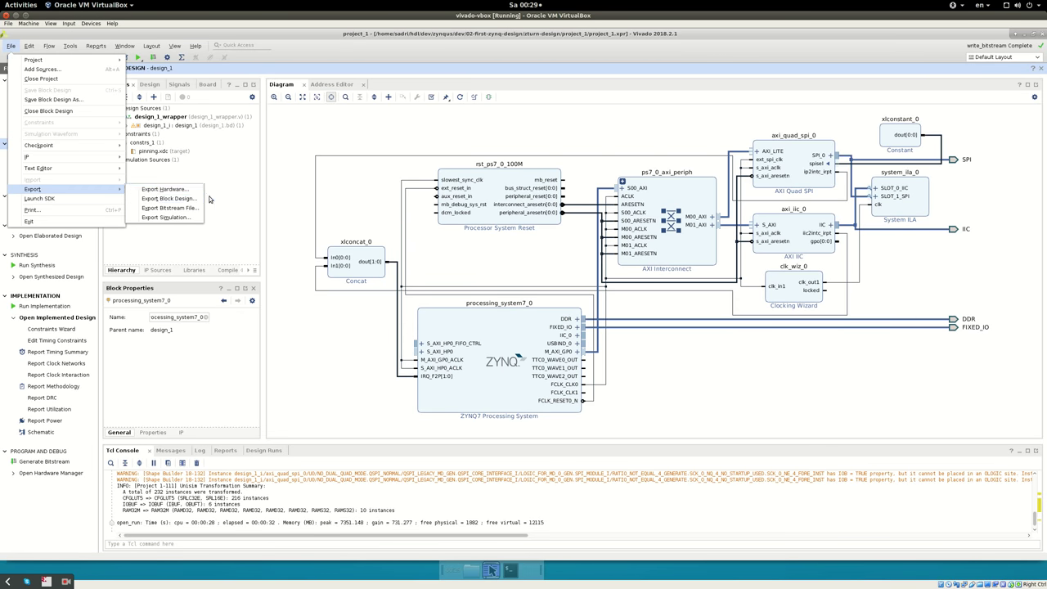
left_click(270, 199)
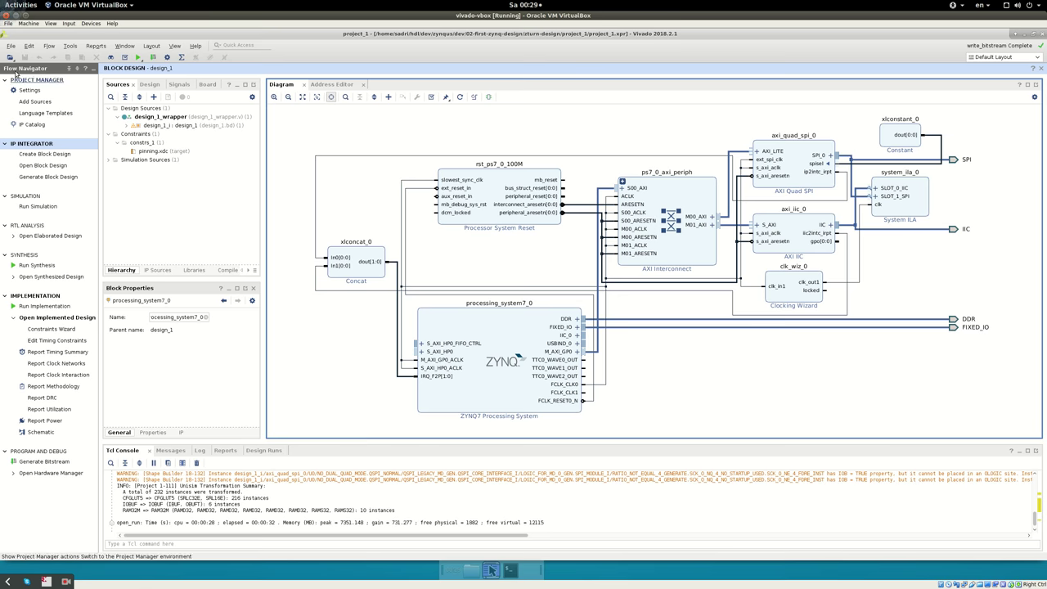
left_click(11, 46)
mouse_move(50, 189)
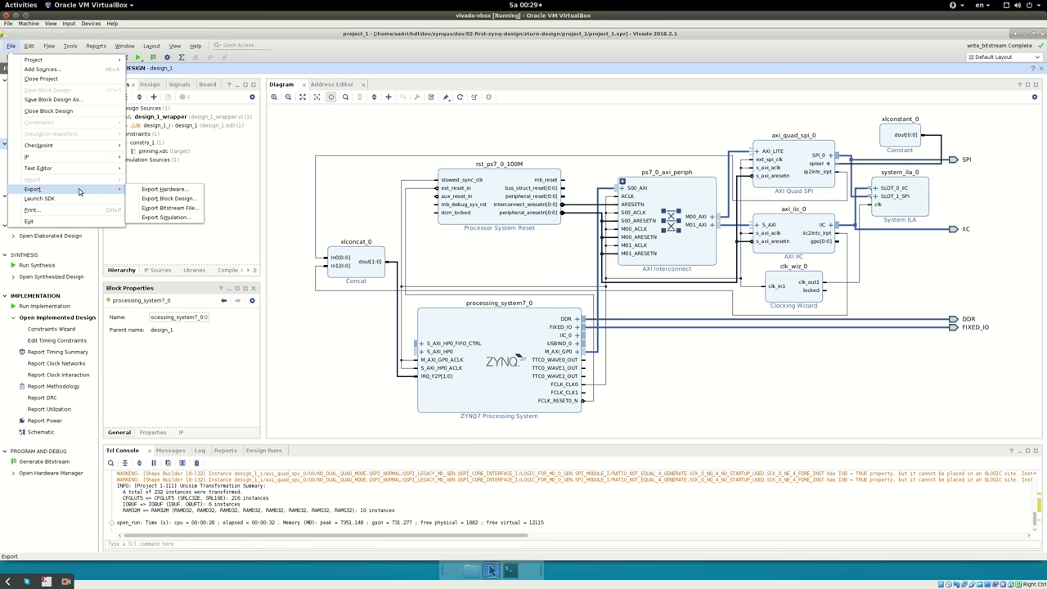
left_click(296, 184)
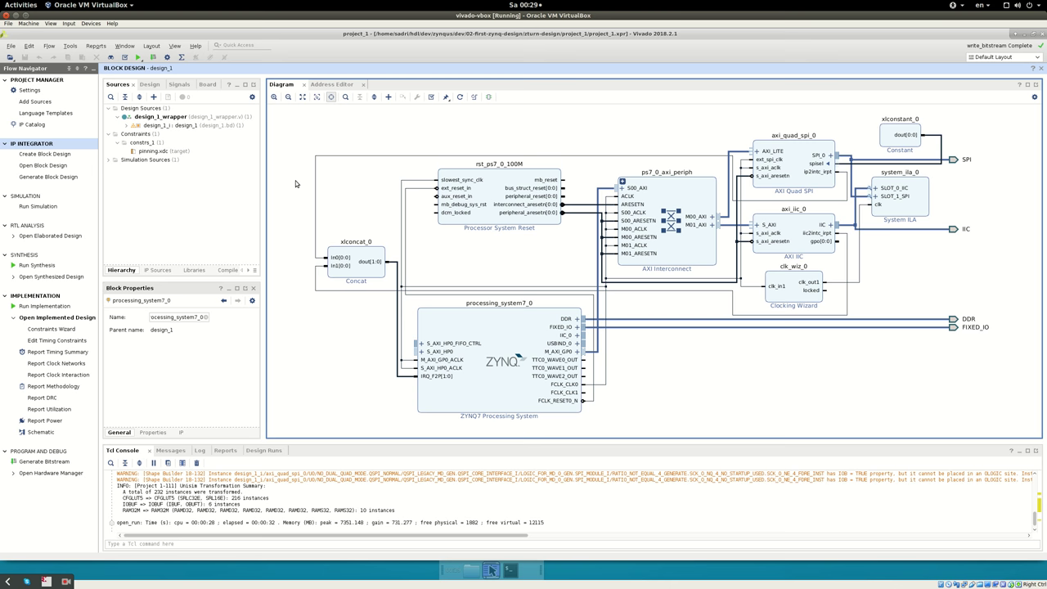
key("alt+Tab")
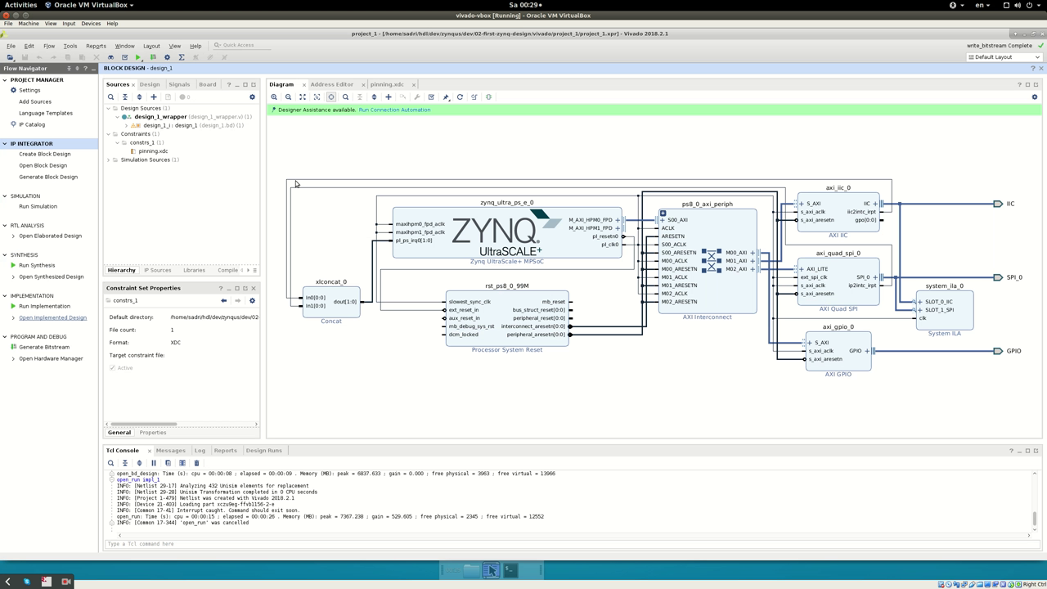